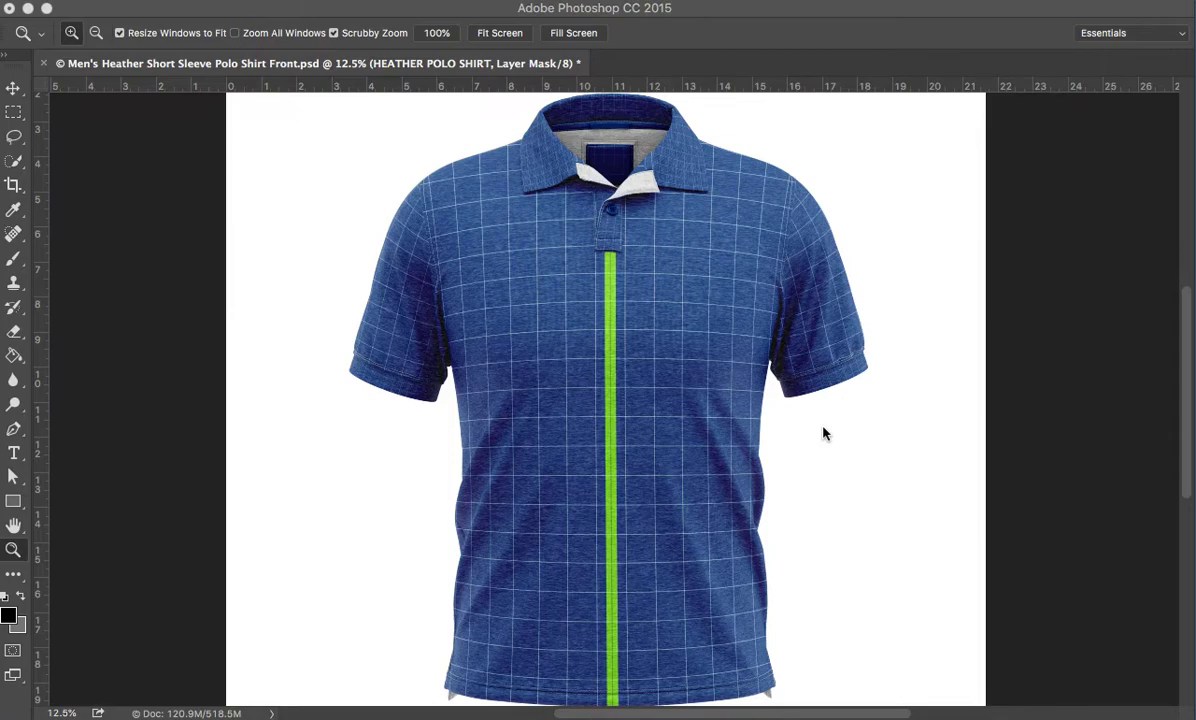
- Select the highlights and shadows layers together and lock them completely
key("v")
key("Tab")
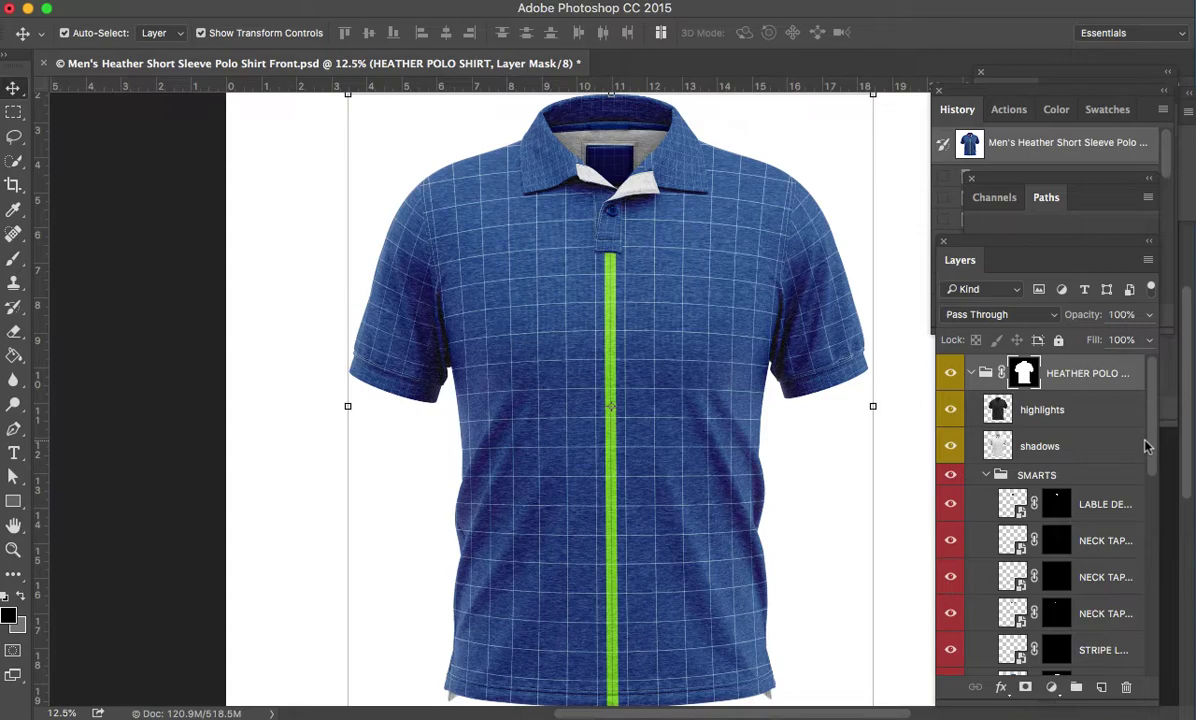
left_click(678, 313)
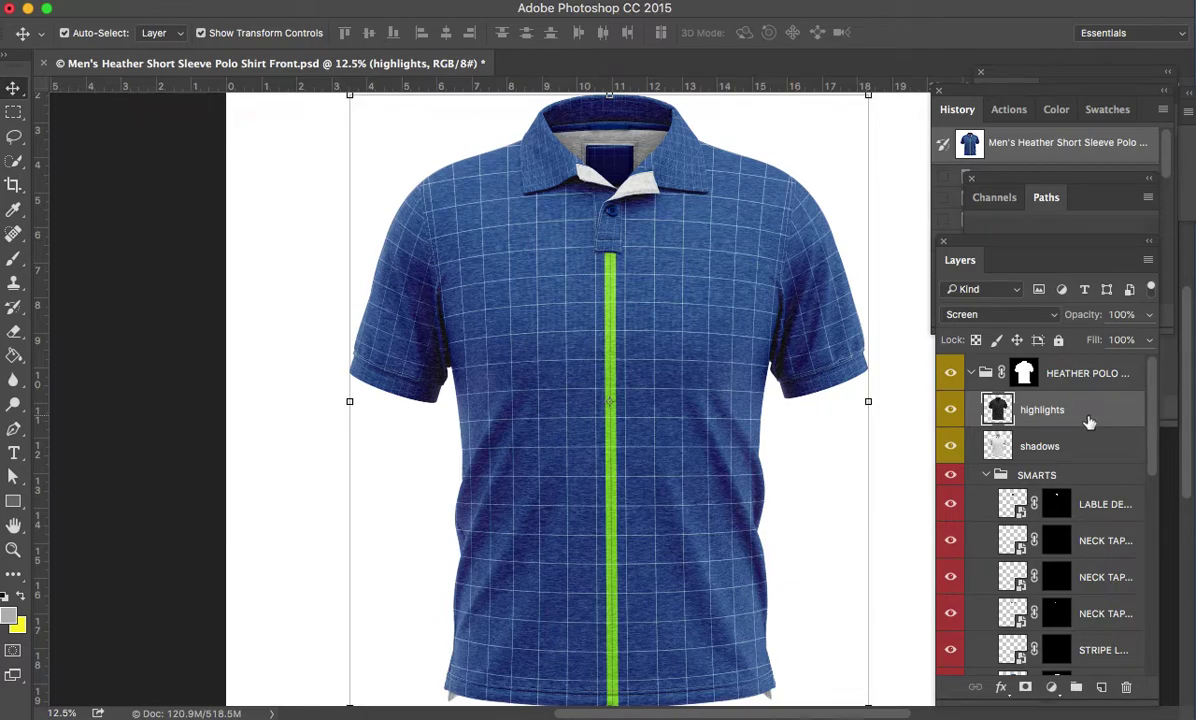
key("alt+bracketleft")
key("alt+bracketright")
key("alt+shift+bracketleft")
left_click(1061, 343)
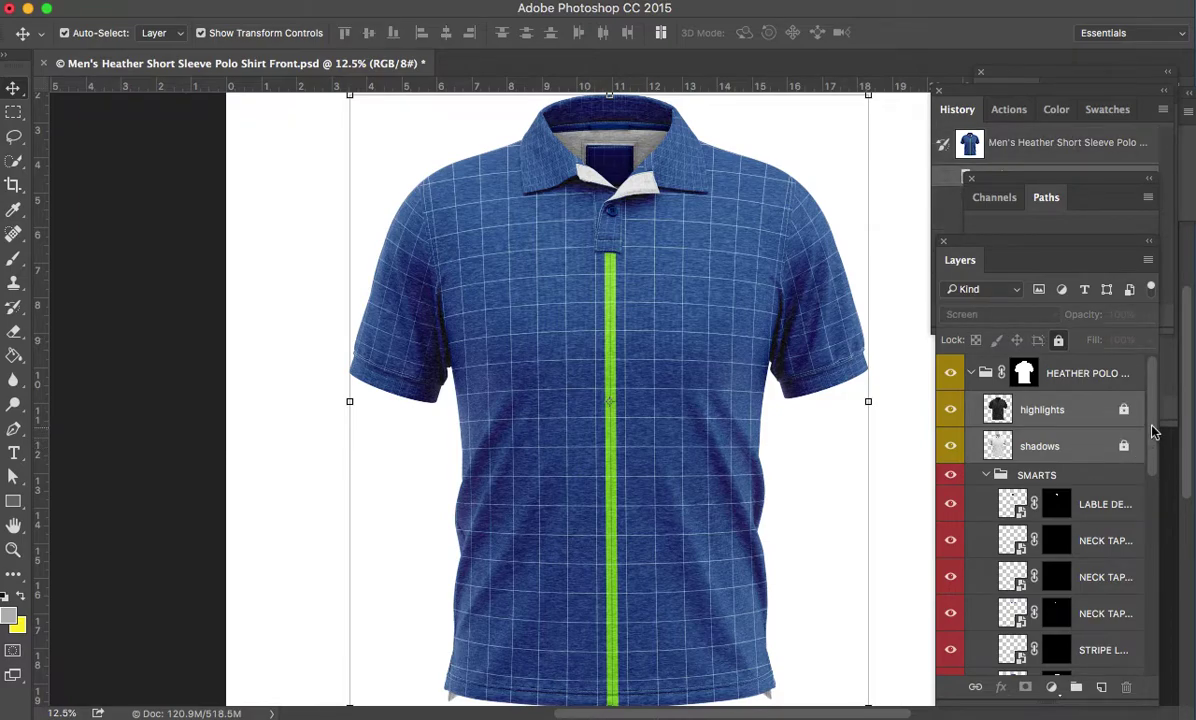
- Add a gray Color Overlay to the SMARTS group with Normal blend mode and 100% opacity
left_click_drag(1152, 430, 1145, 470)
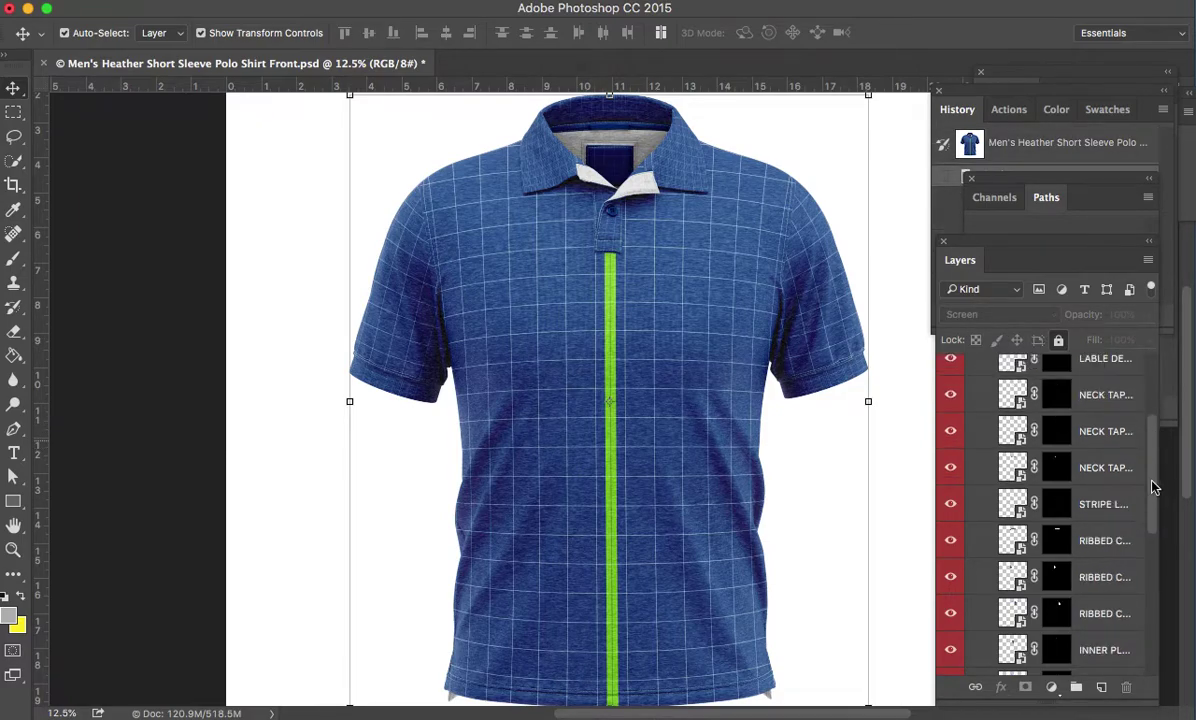
left_click_drag(1145, 470, 1153, 416)
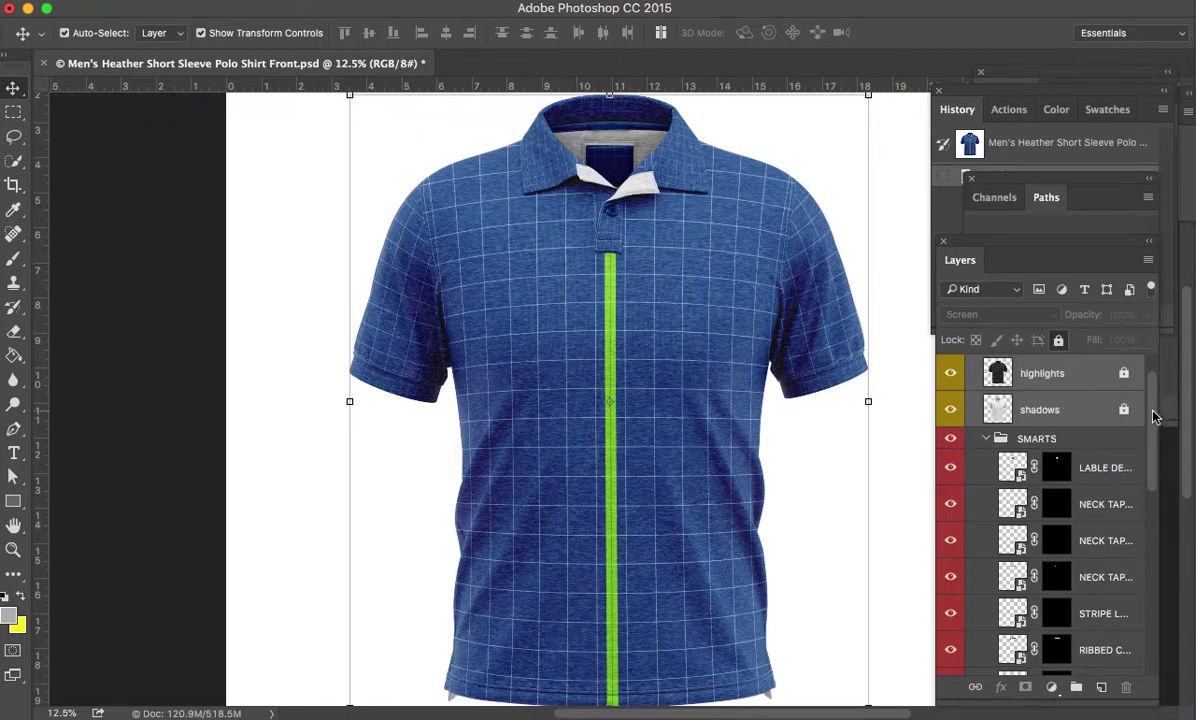
left_click(1097, 441)
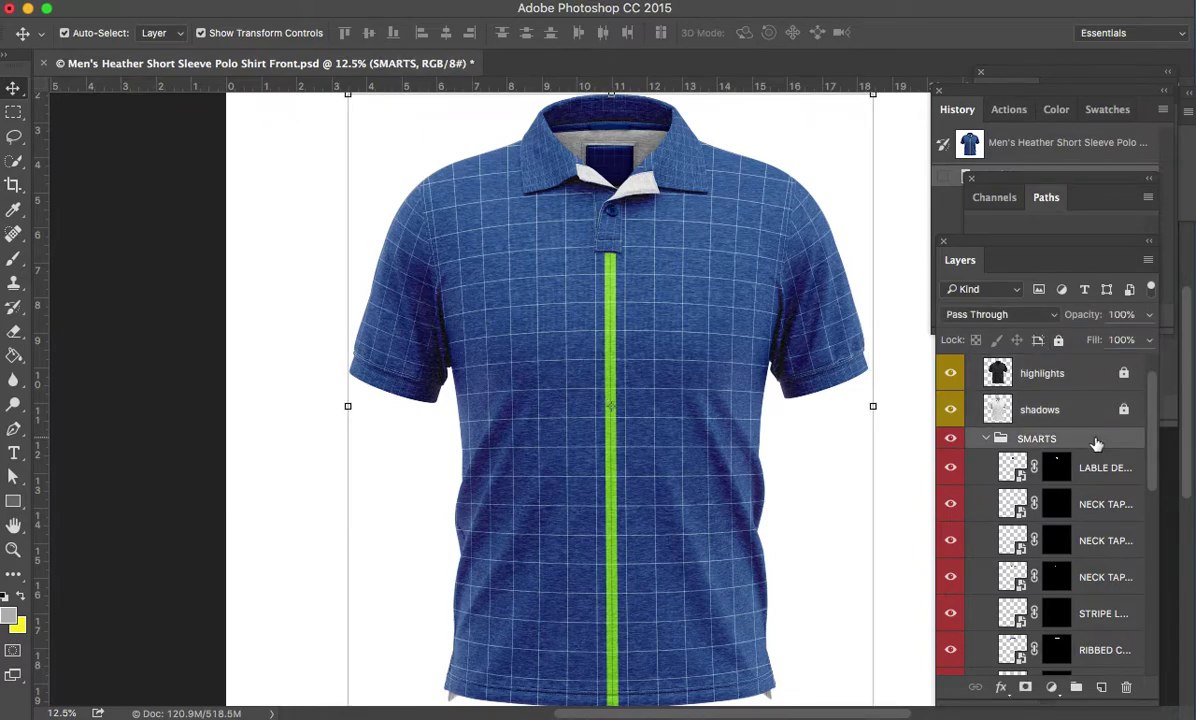
double_click(1097, 441)
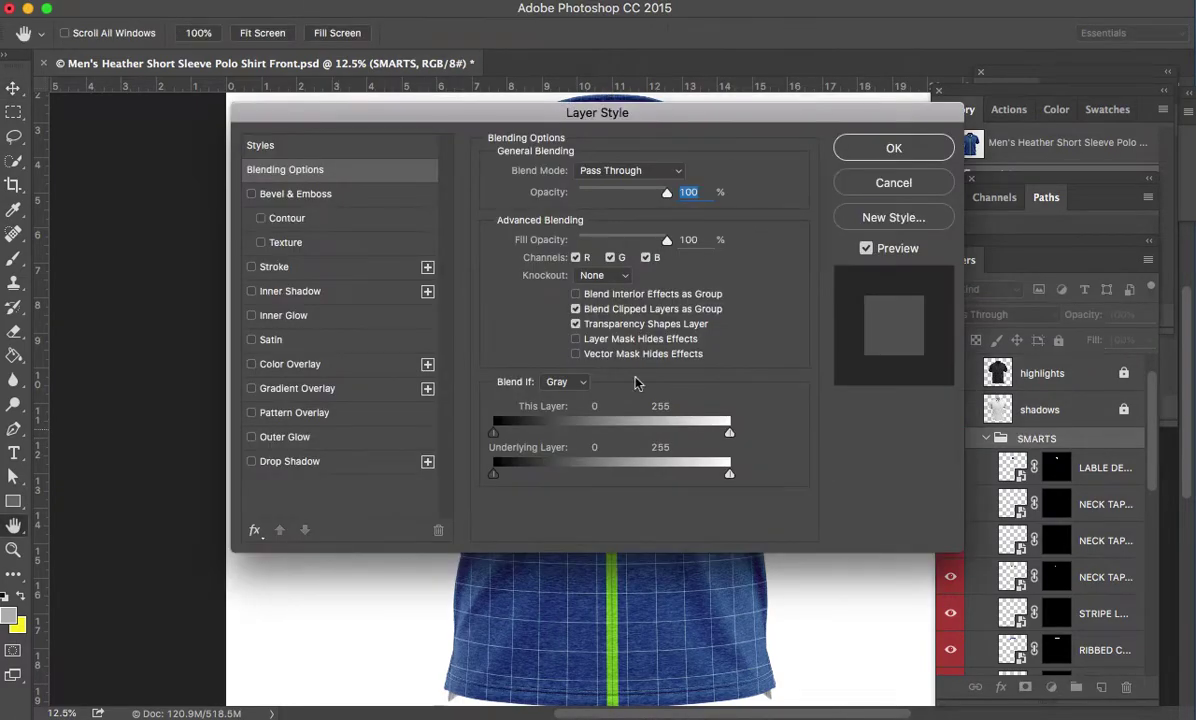
left_click(290, 364)
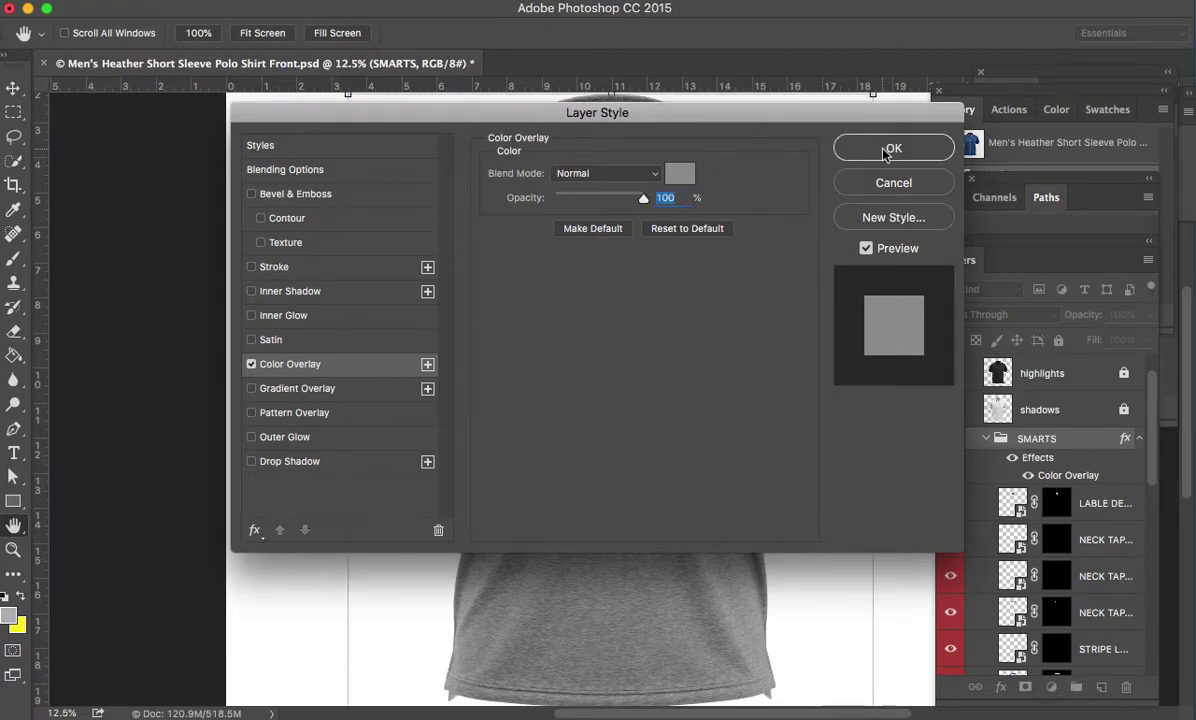
key("Return")
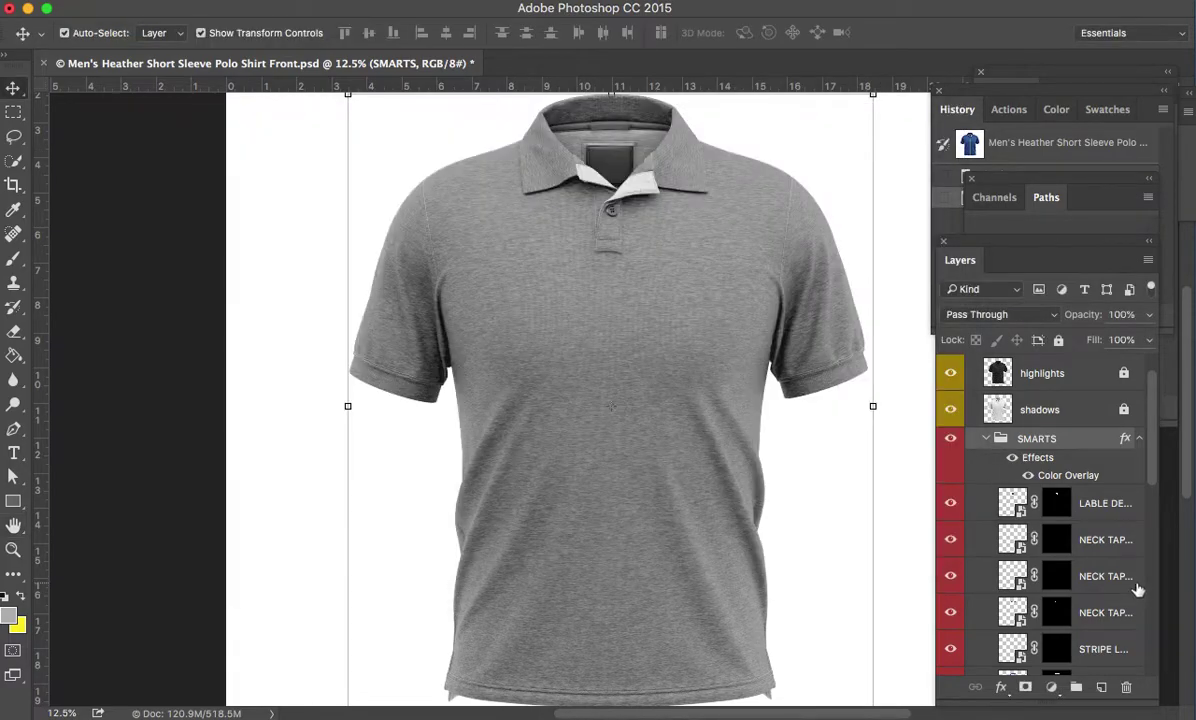
- Draw a dark, strokeless rectangle about 11.08 by 8.48 in over the lower shirt, with its layer between shadows and the SMARTS group
scroll(1153, 490, "down", 1)
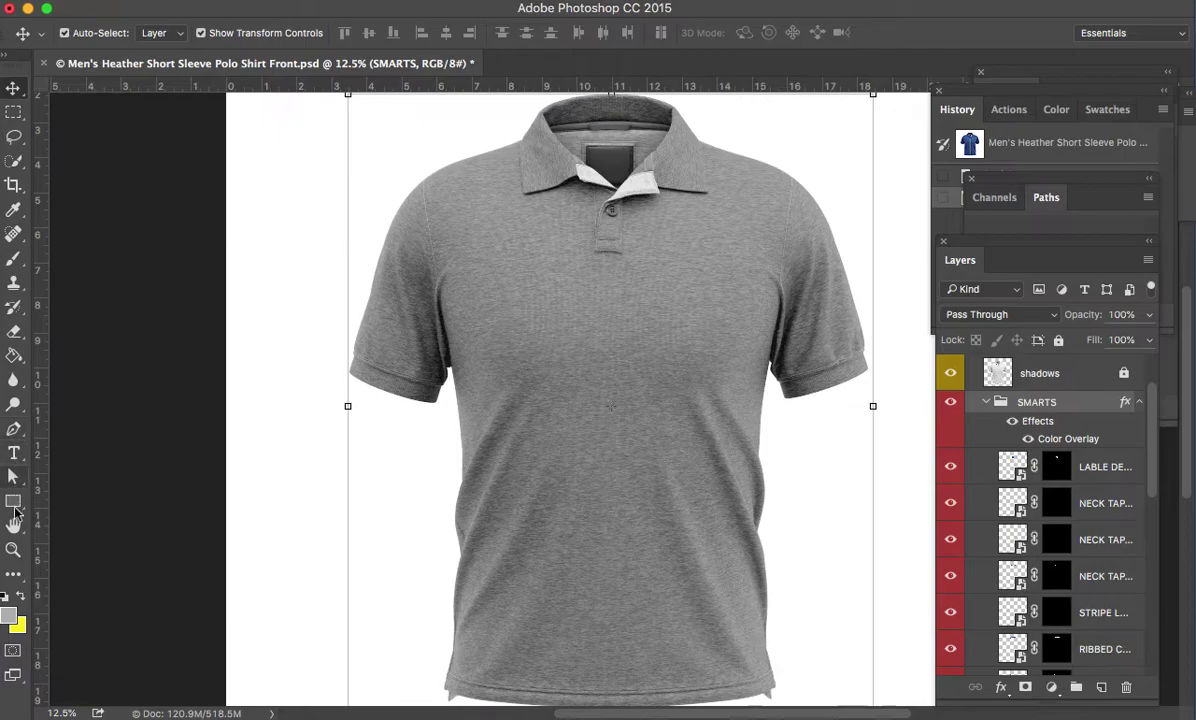
left_click(14, 503)
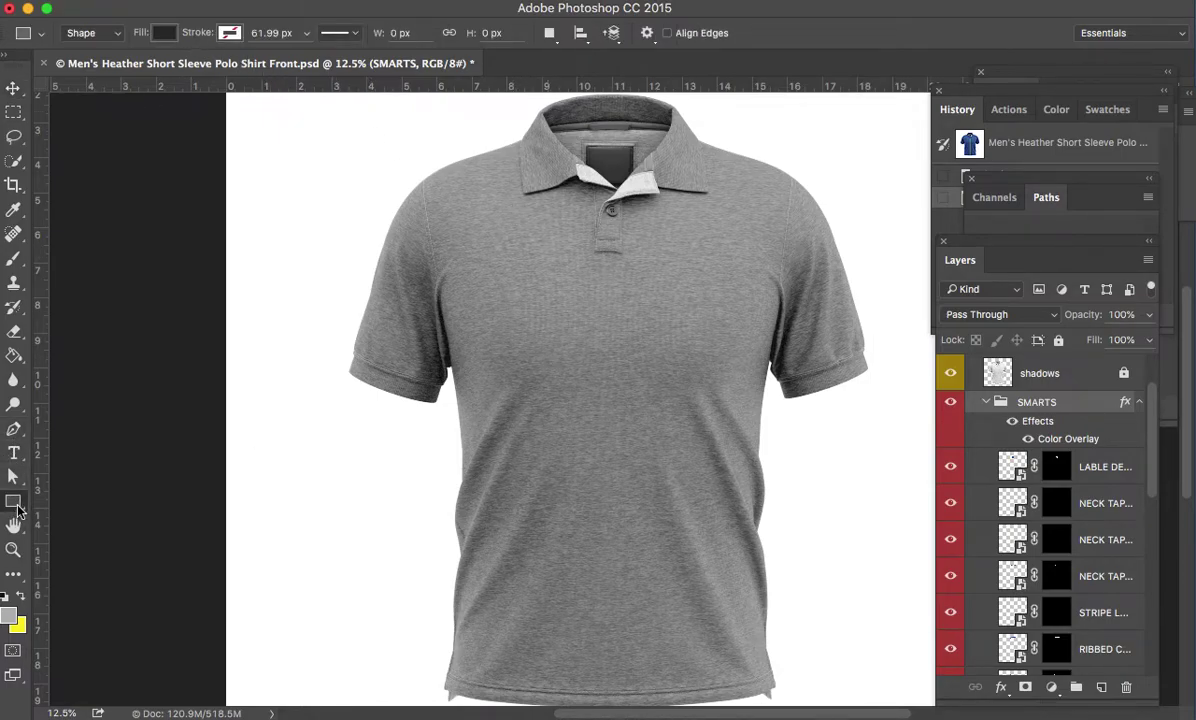
left_click(224, 34)
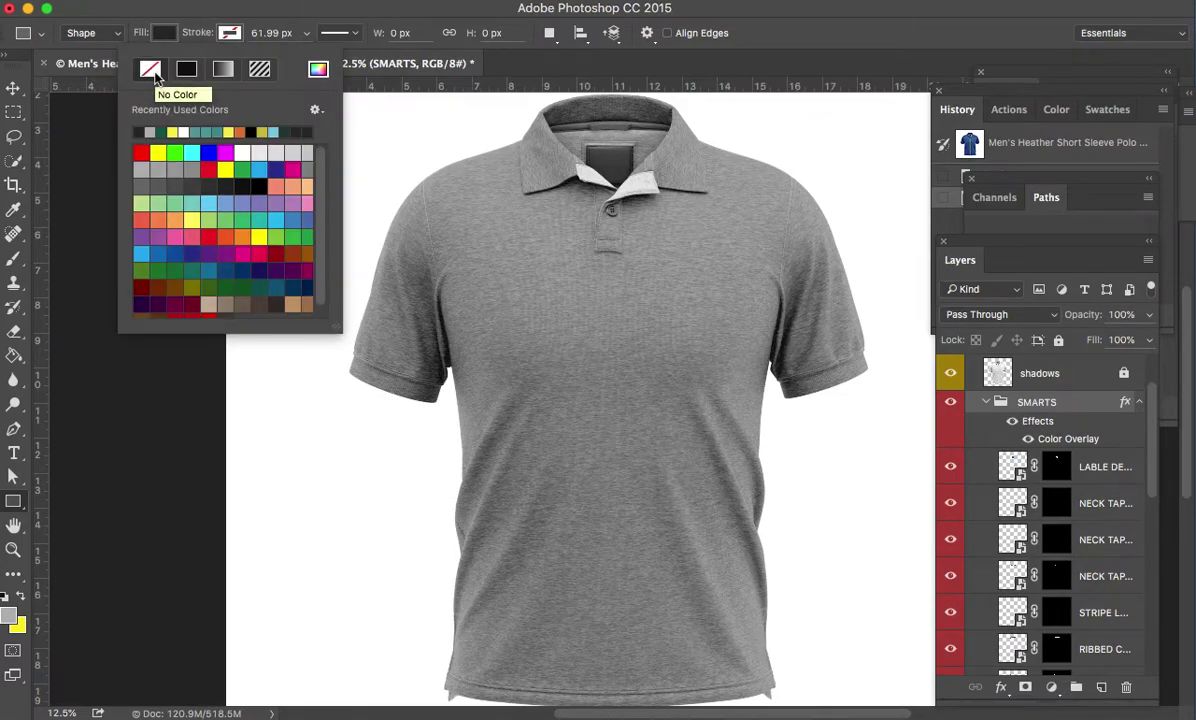
left_click(174, 32)
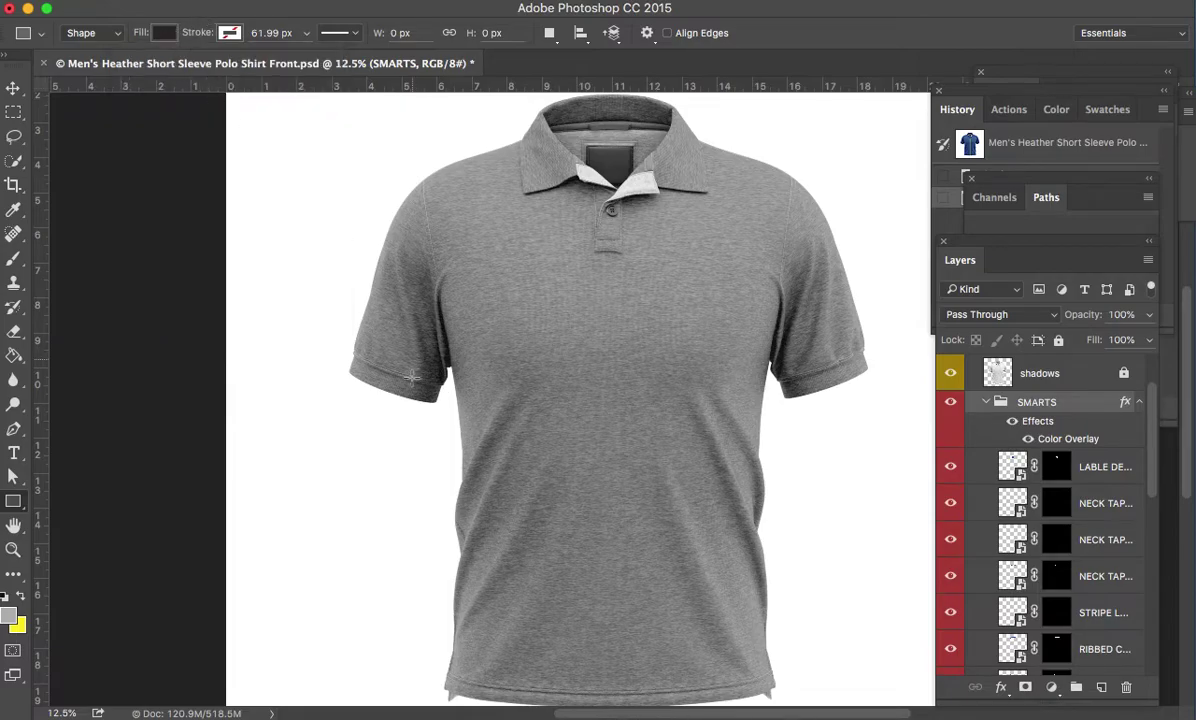
left_click_drag(417, 415, 804, 708)
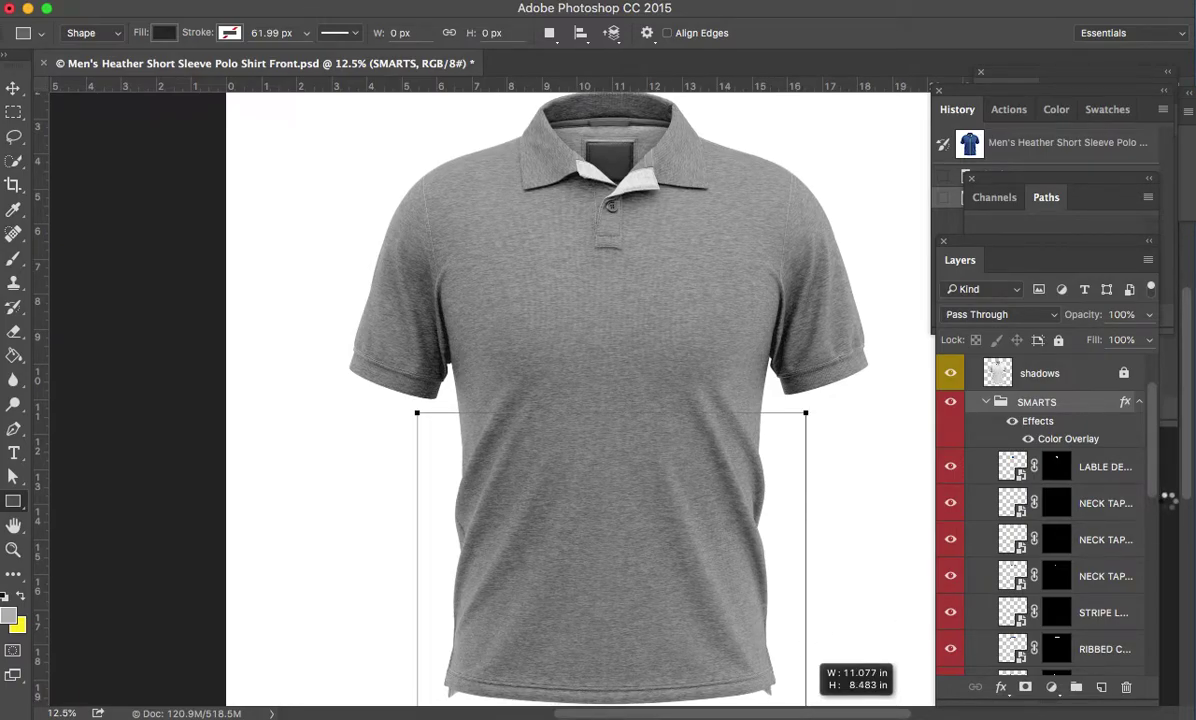
left_click_drag(1114, 472, 1104, 394)
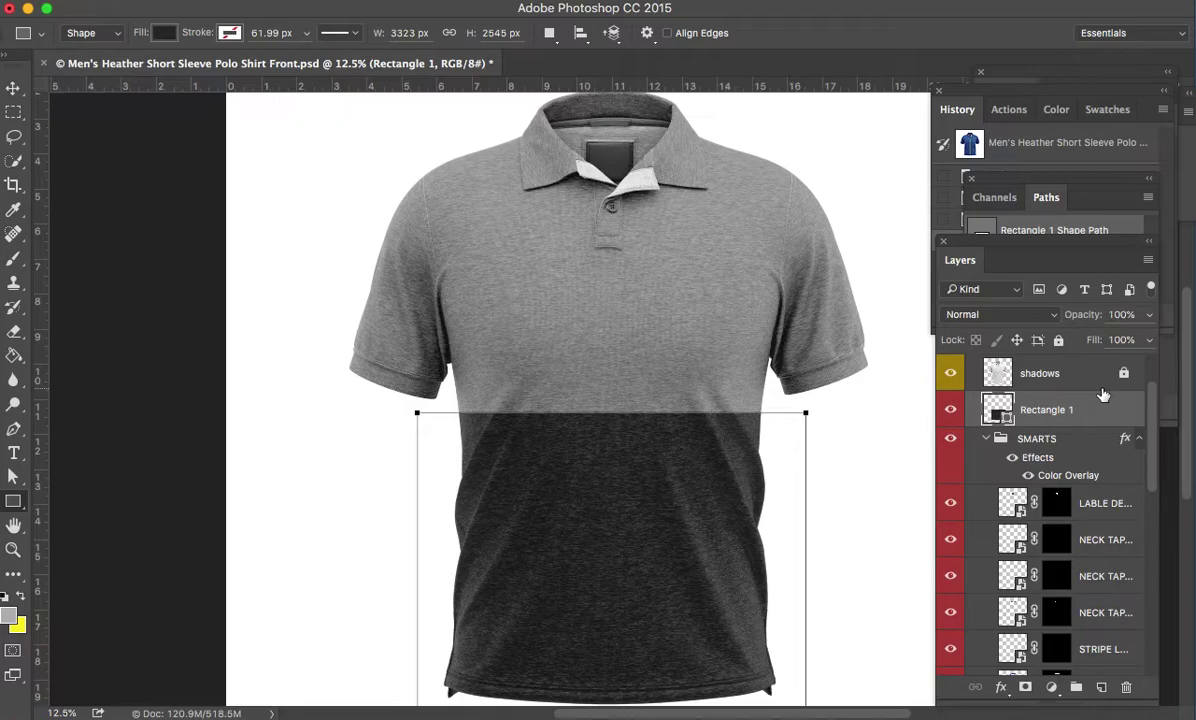
- Stretch the rectangle's upper edge upward to a height of about 8.83 in and apply the transformation
key("v")
left_click_drag(608, 411, 608, 402)
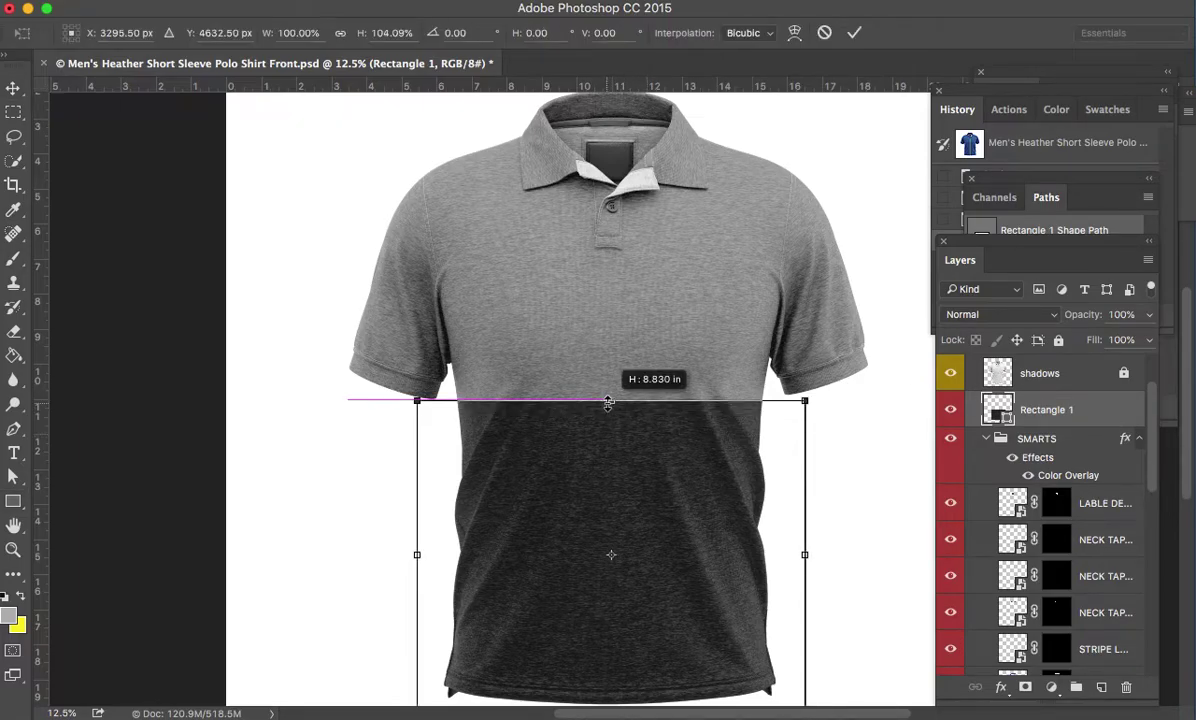
left_click(1030, 385)
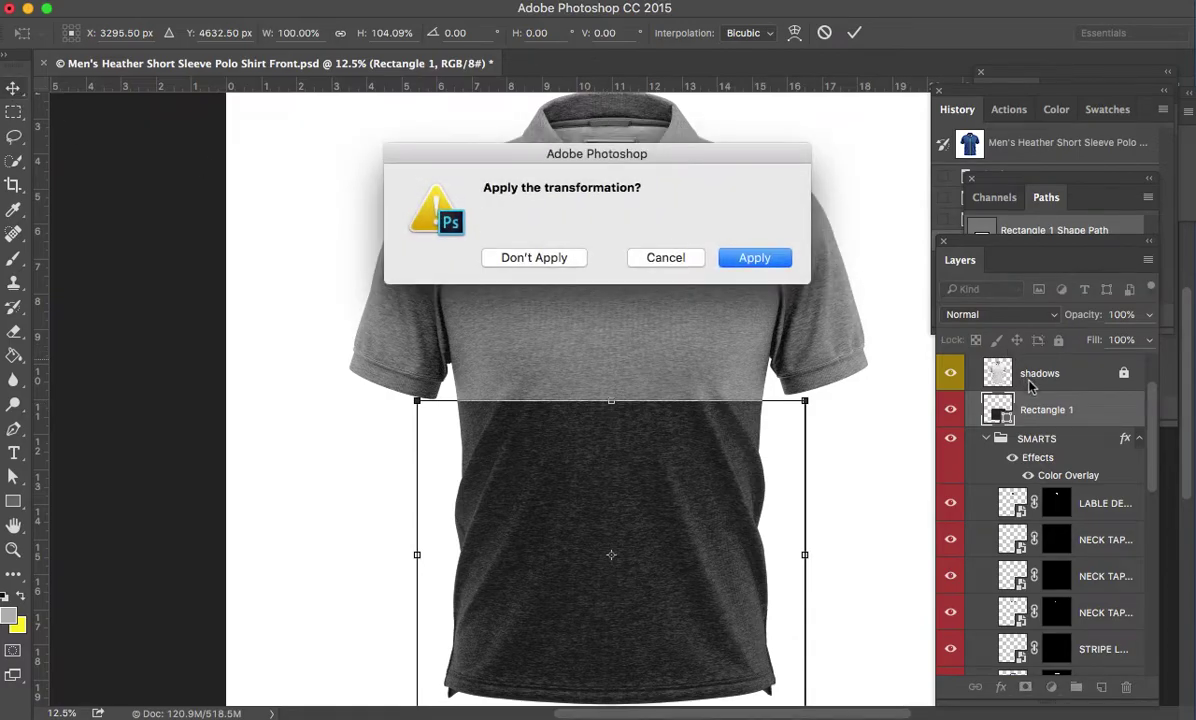
left_click(755, 258)
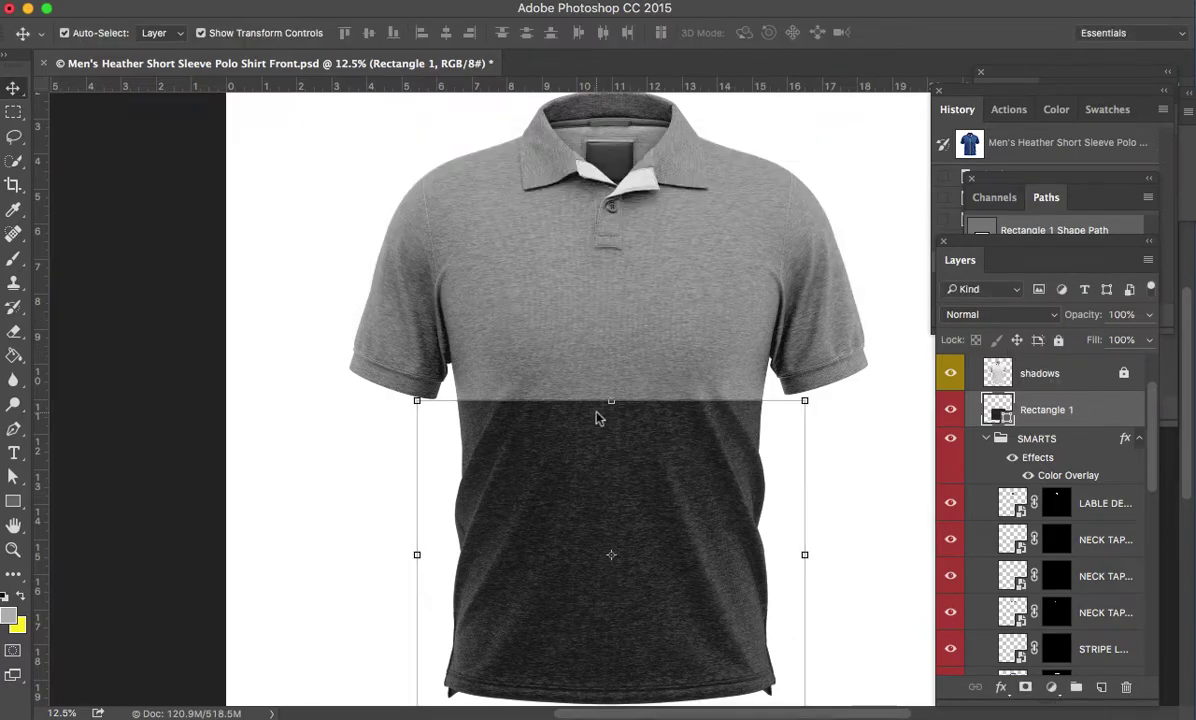
- Duplicate the Rectangle 1 layer and rasterize the copy
left_click_drag(1004, 416, 1005, 426)
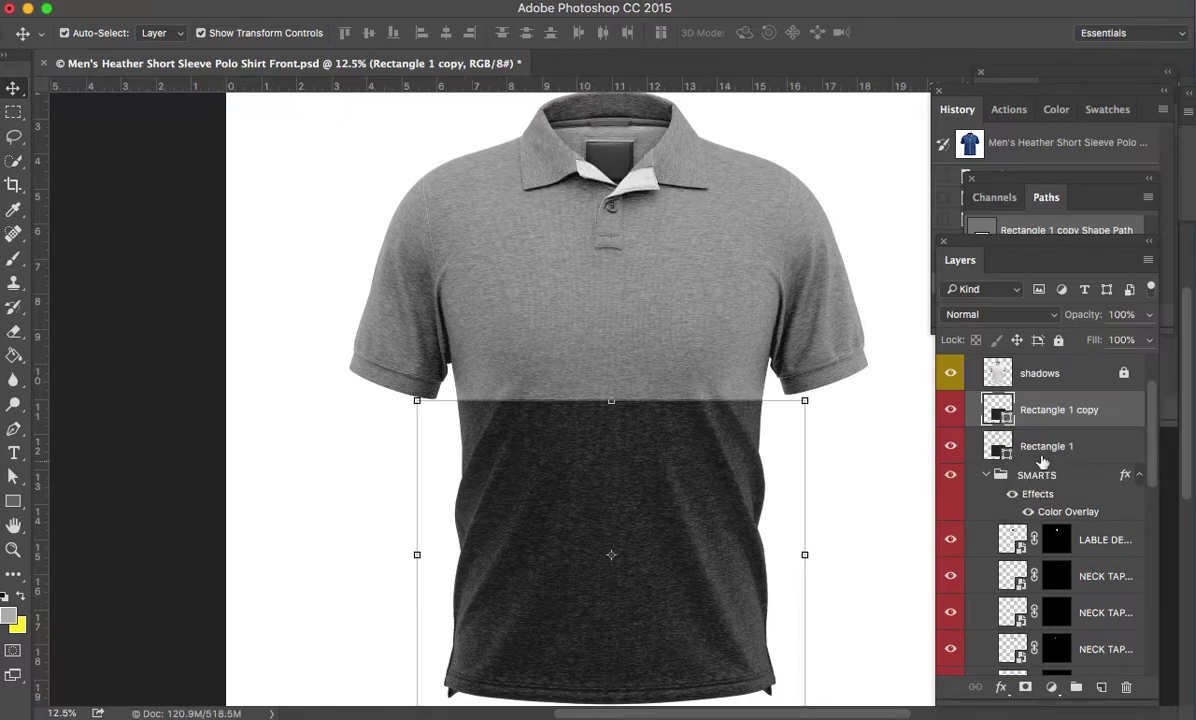
right_click(1110, 408)
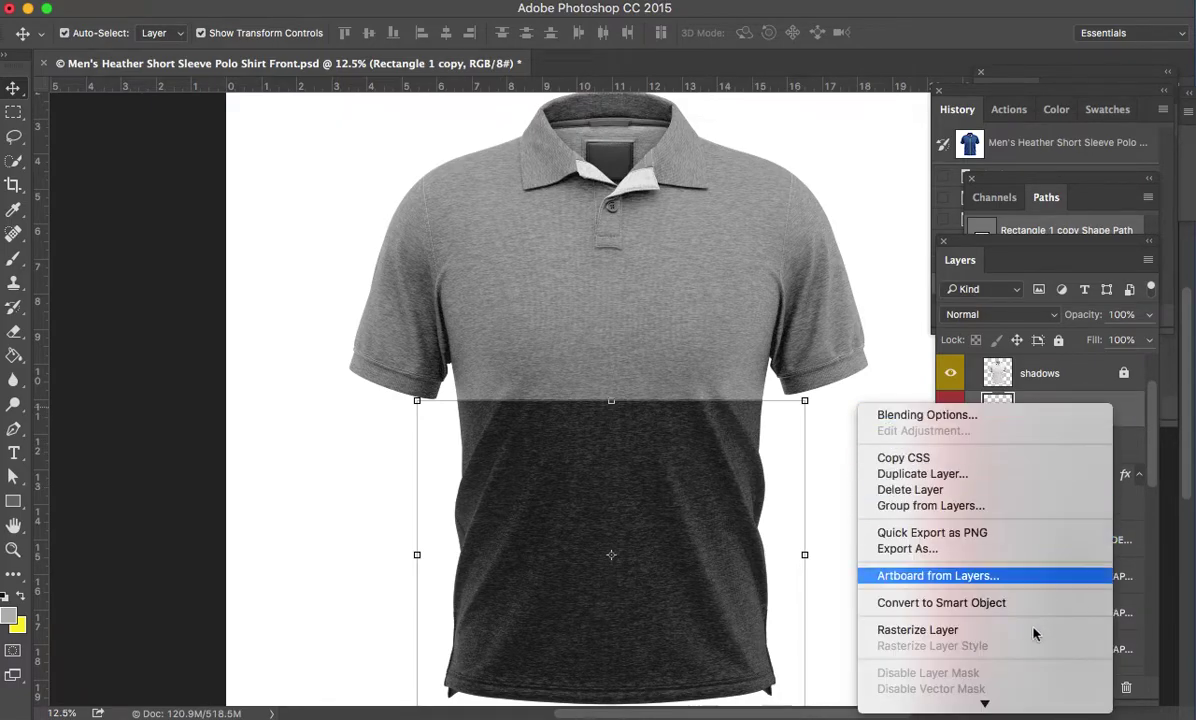
left_click(950, 630)
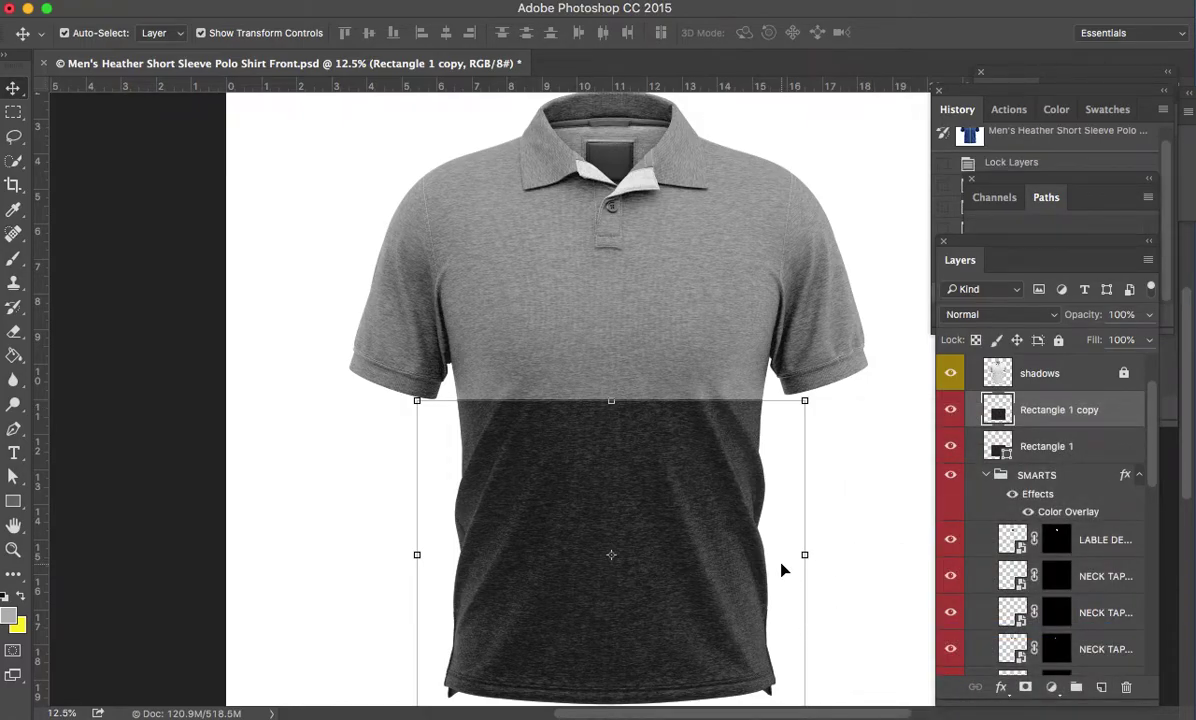
- Flatten the rasterized copy into a horizontal stripe about 0.46 in tall, set slightly above the large rectangle, and apply the transformation
scroll(762, 552, "down", 3)
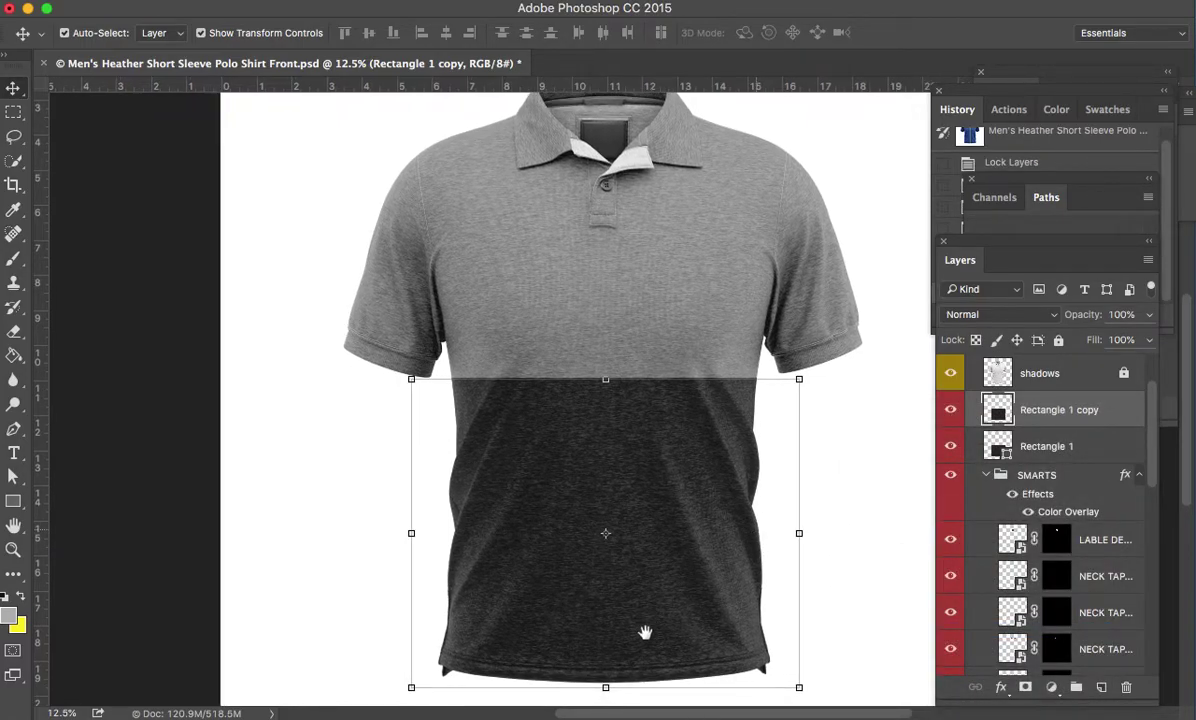
left_click_drag(606, 687, 606, 362)
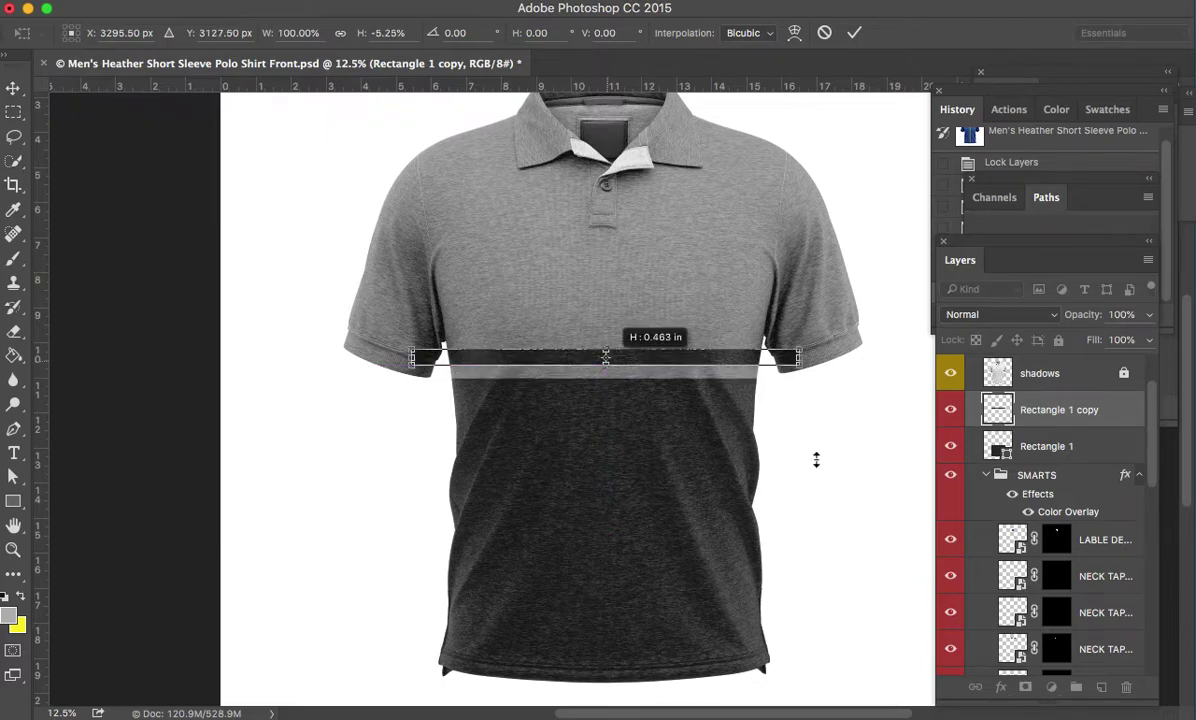
key("Up")
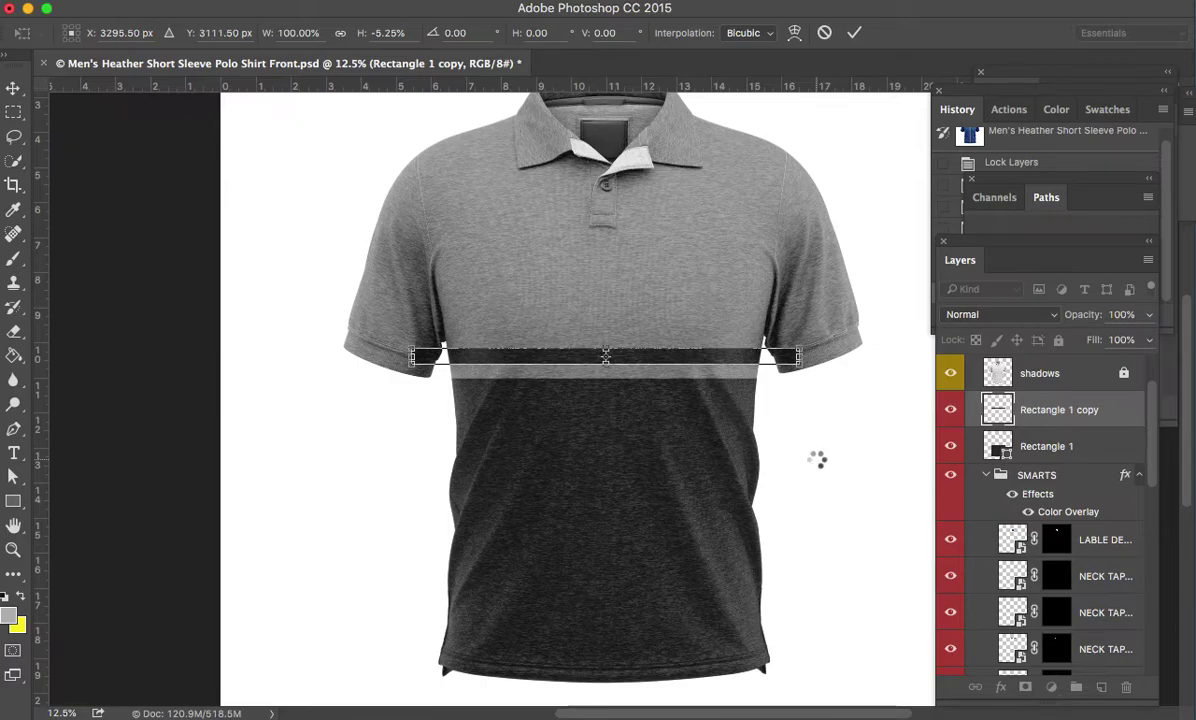
key("Return")
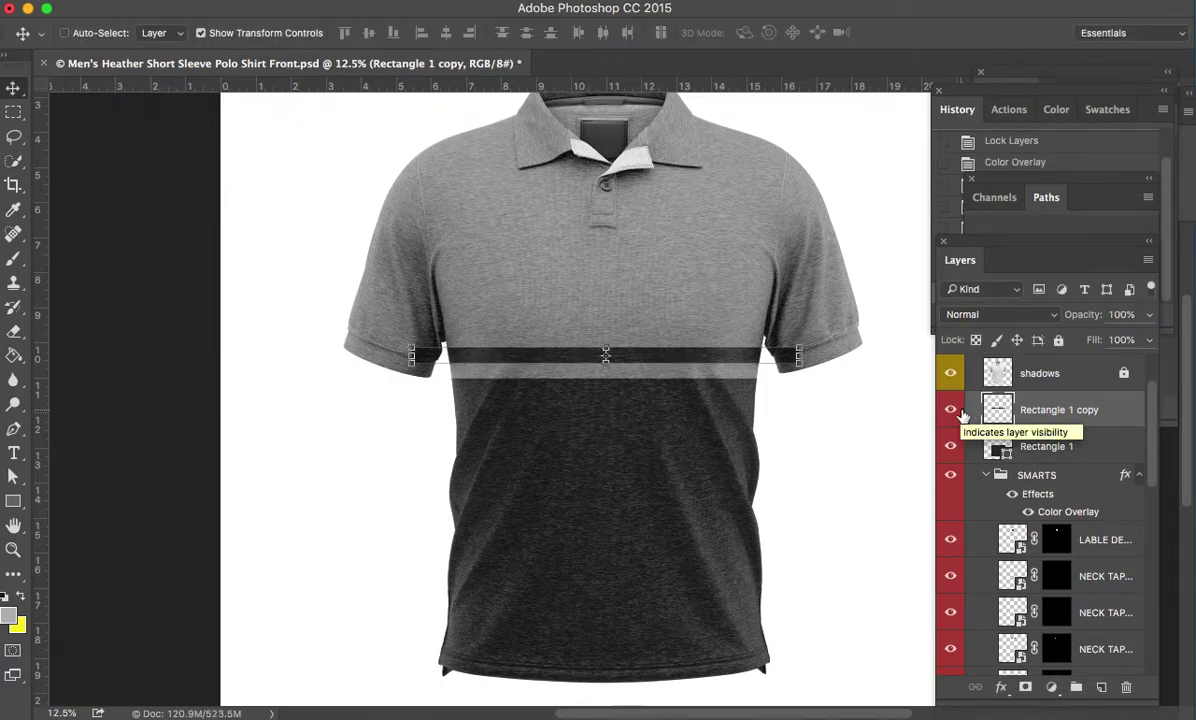
- Duplicate the stripe and place the copy above it, leaving a gap of about one stripe height
key("super+j")
left_click_drag(690, 358, 696, 326)
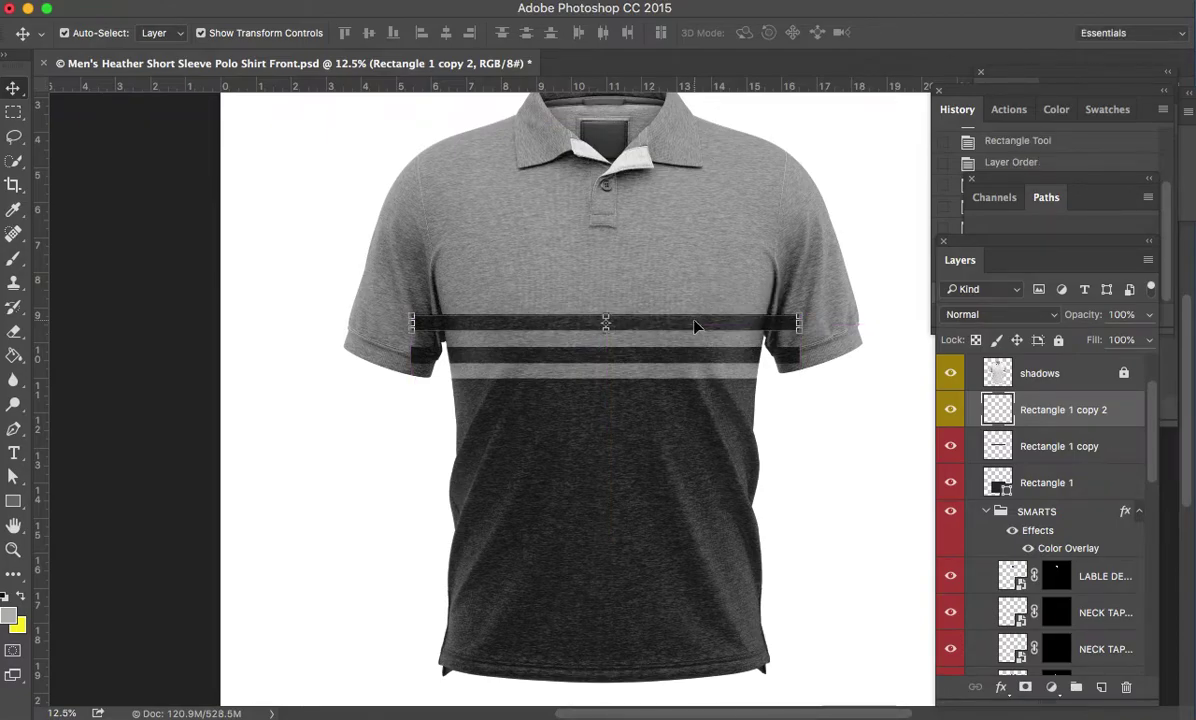
key("shift+Down")
key("shift+Down")
key("shift+Down")
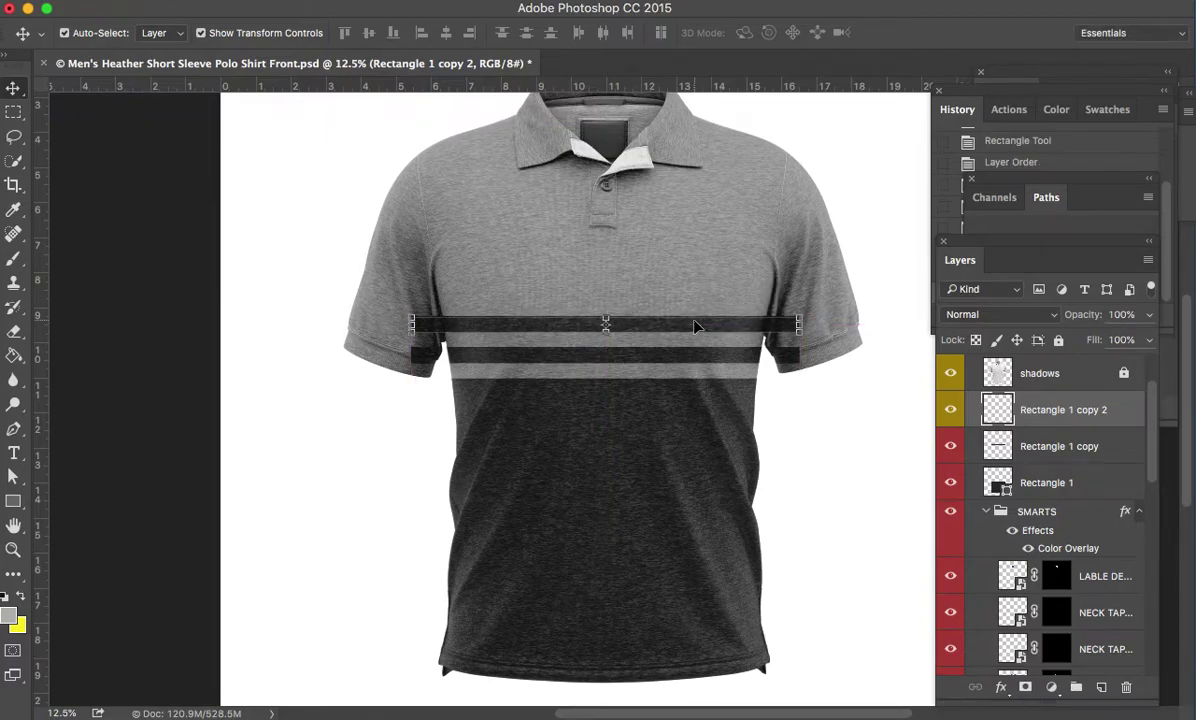
- Combine the two stripe layers into one smart object and rasterize it
left_click(1112, 450, "shift")
right_click(1112, 450)
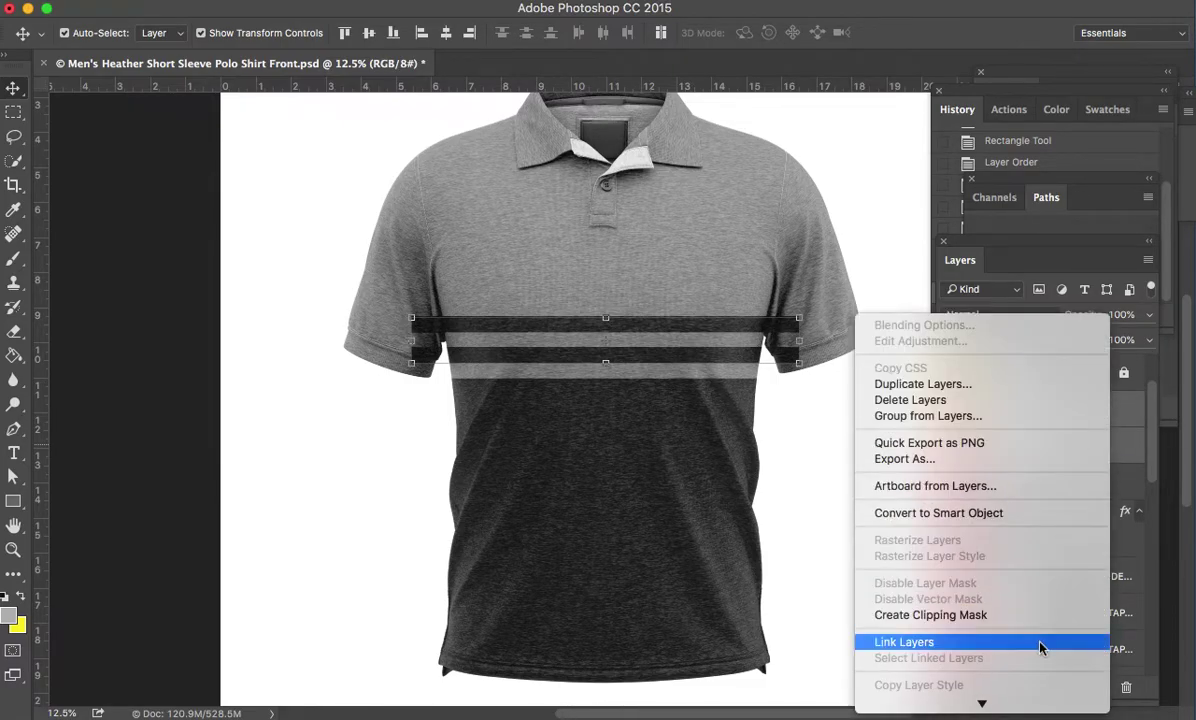
left_click(1036, 513)
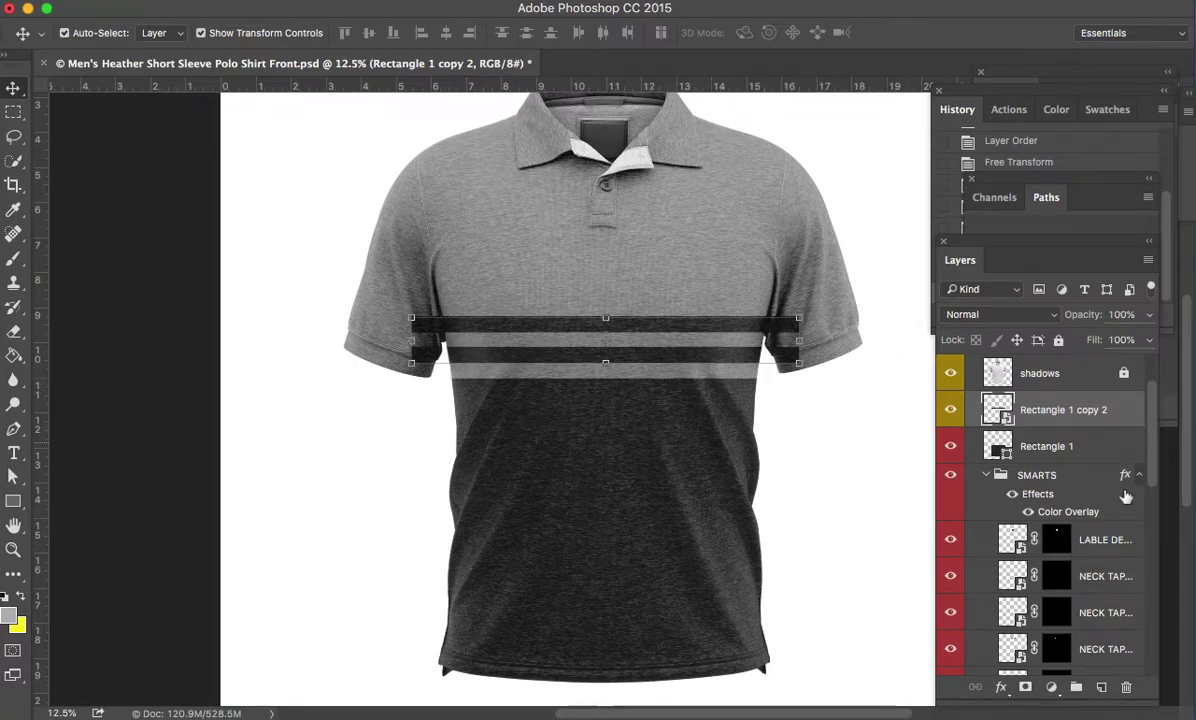
right_click(1116, 406)
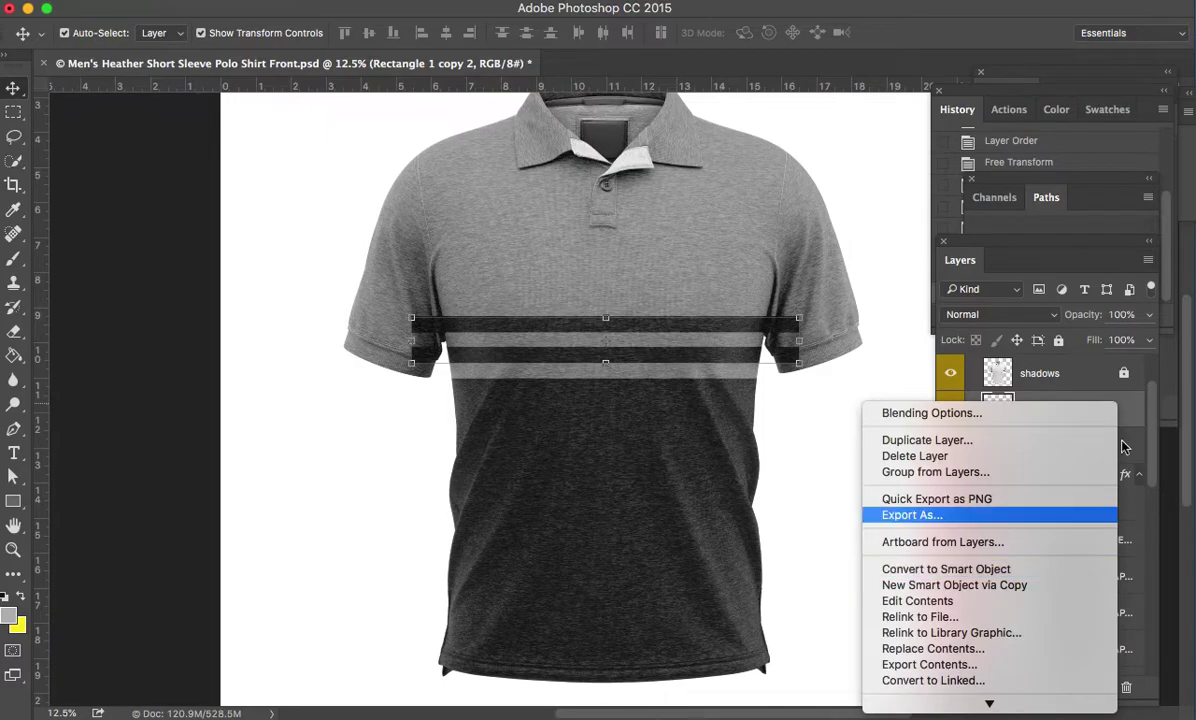
left_click(1131, 414)
right_click(1131, 414)
scroll(1060, 568, "down", 5)
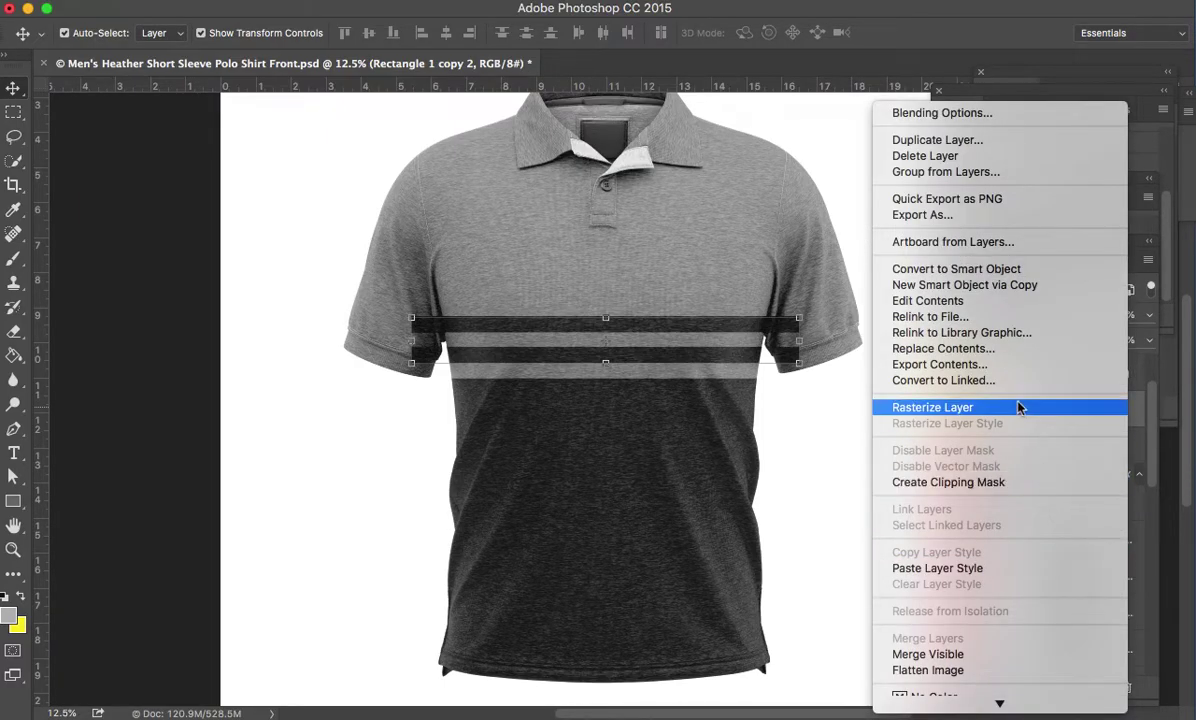
left_click(1073, 484)
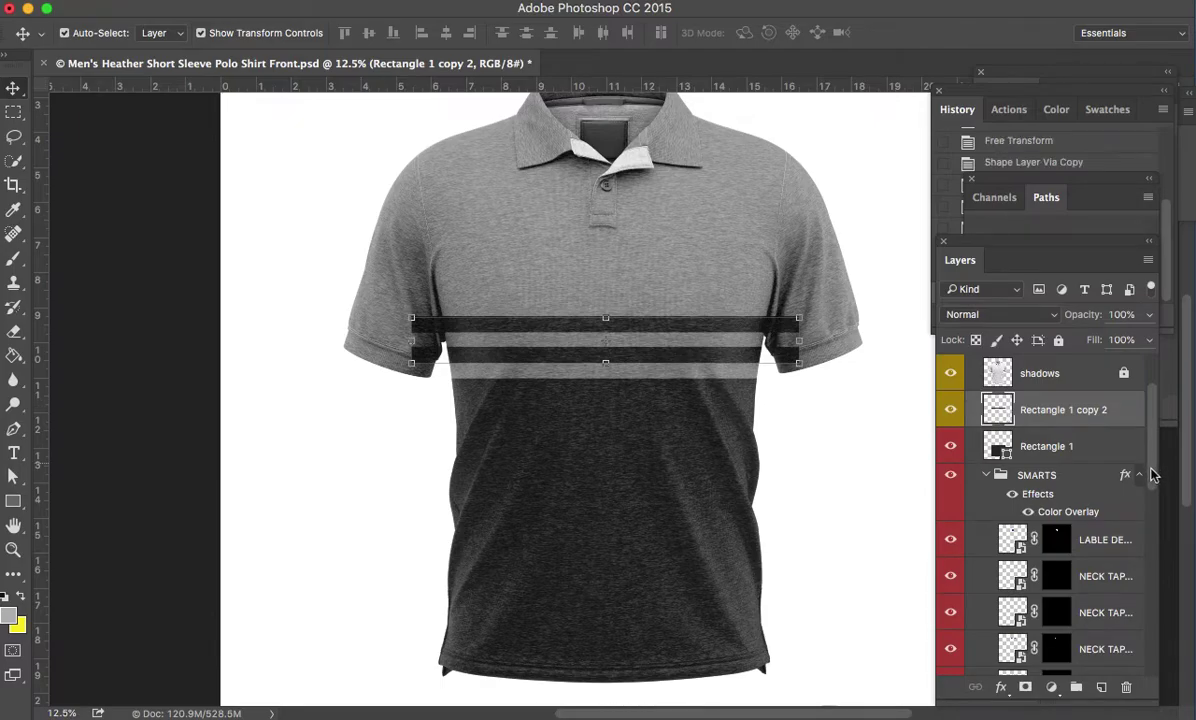
- Load the front panel layer's mask as a selection around the shirt body
left_click_drag(1151, 474, 1153, 605)
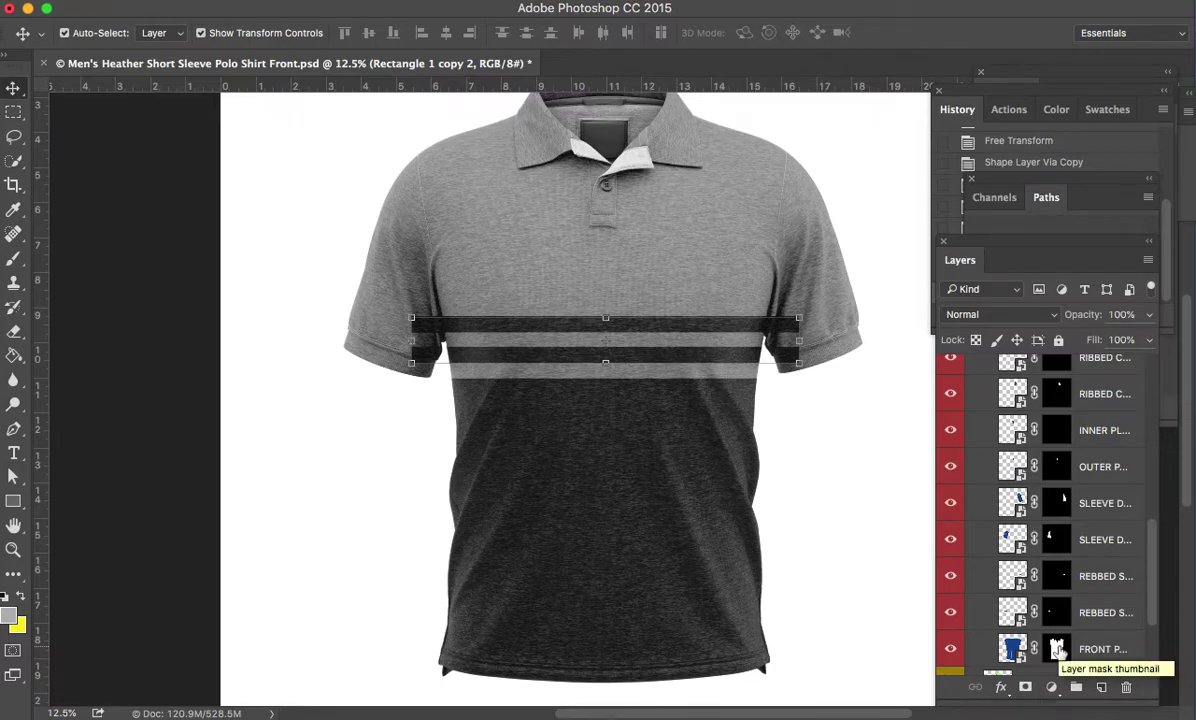
key("super")
left_click_drag(1057, 648, 1062, 655)
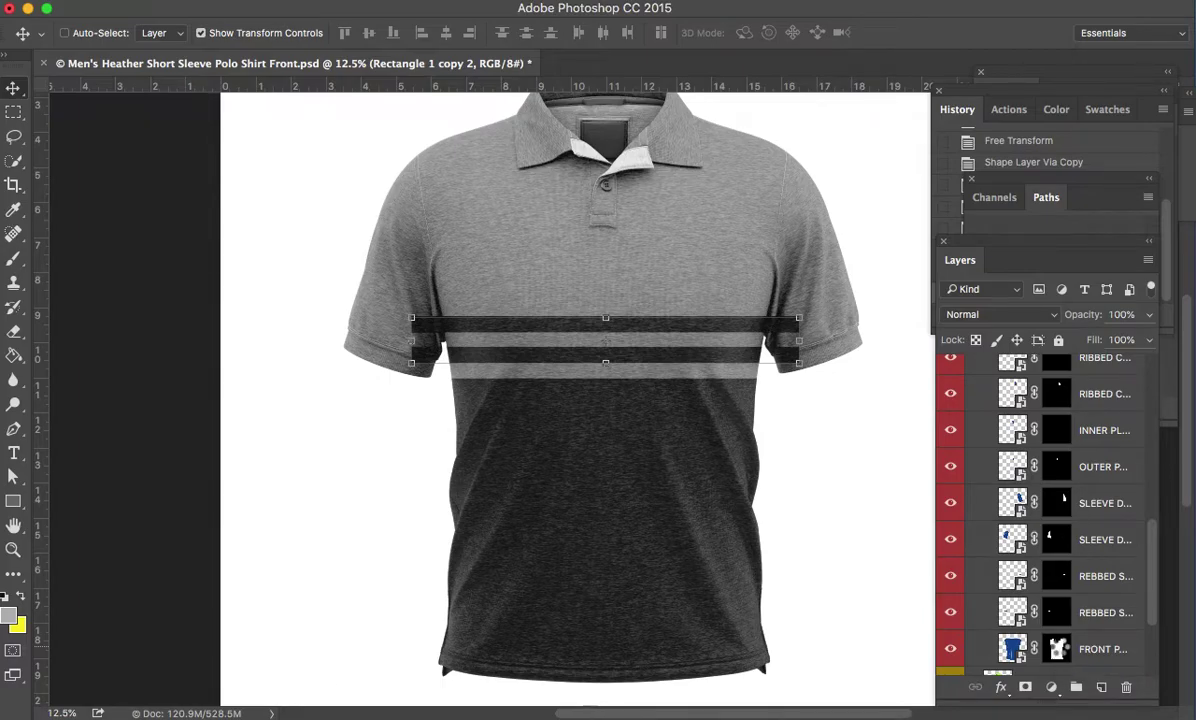
left_click(1057, 648, "super")
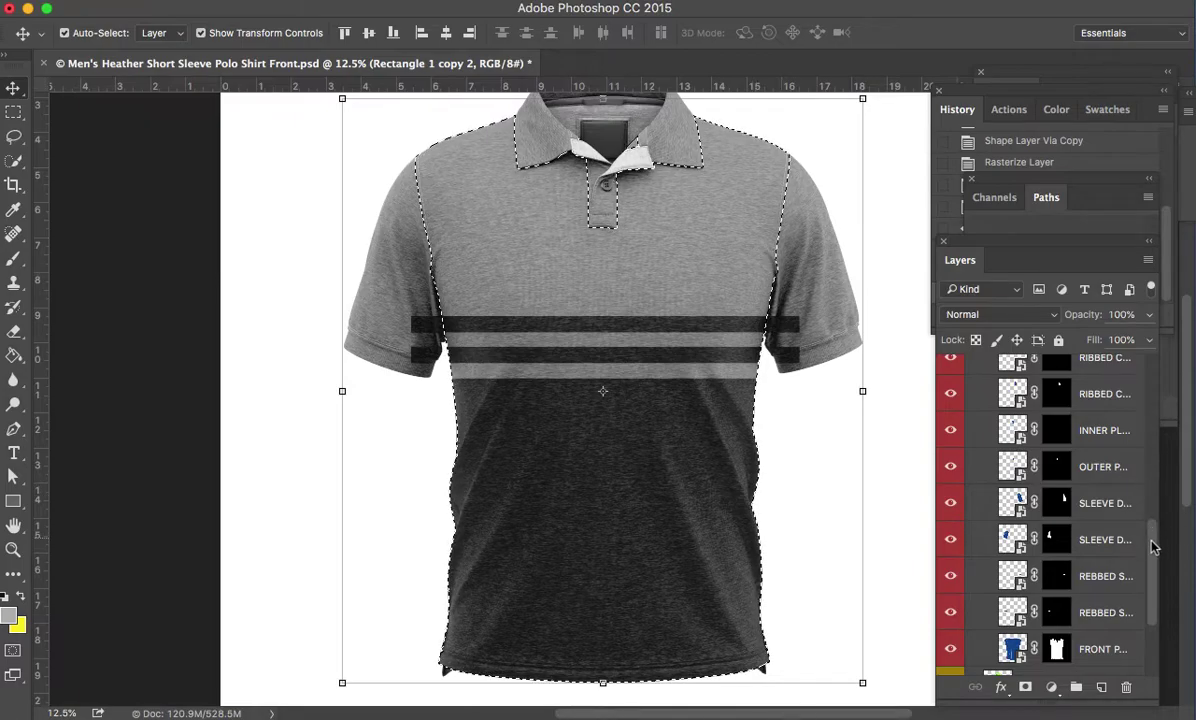
- Clear the parts of the two dark stripes that extend outside the front panel selection and deselect
left_click_drag(1156, 521, 1156, 414)
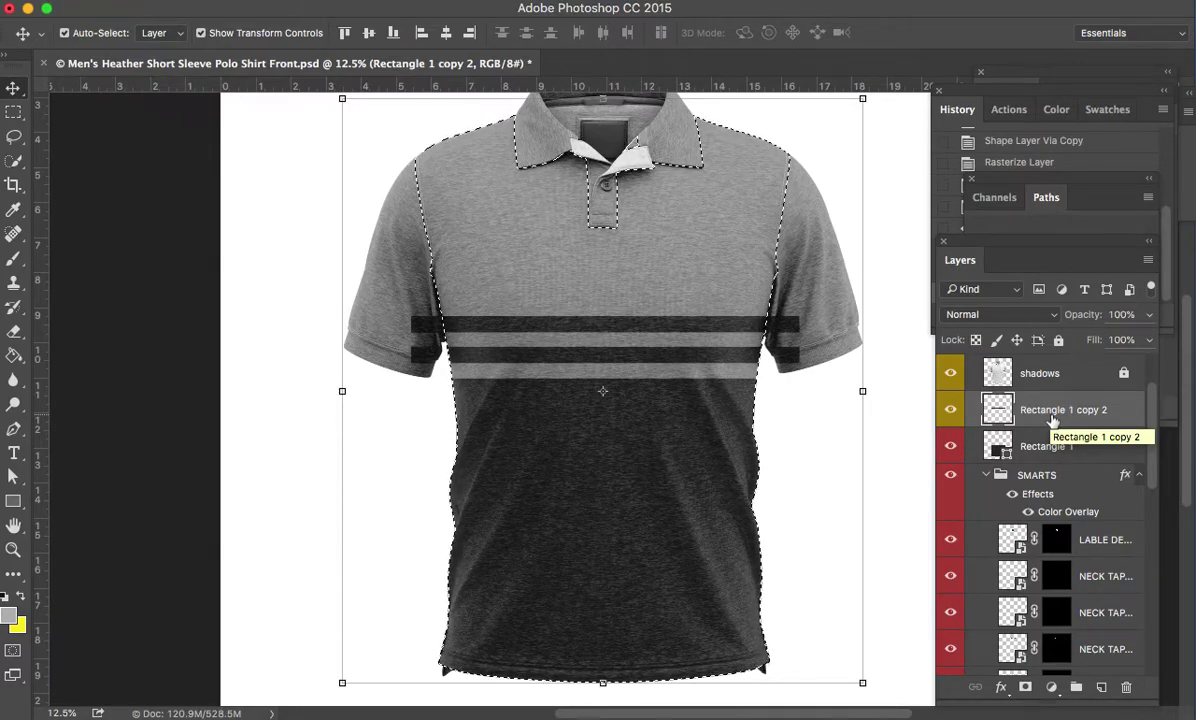
key("super")
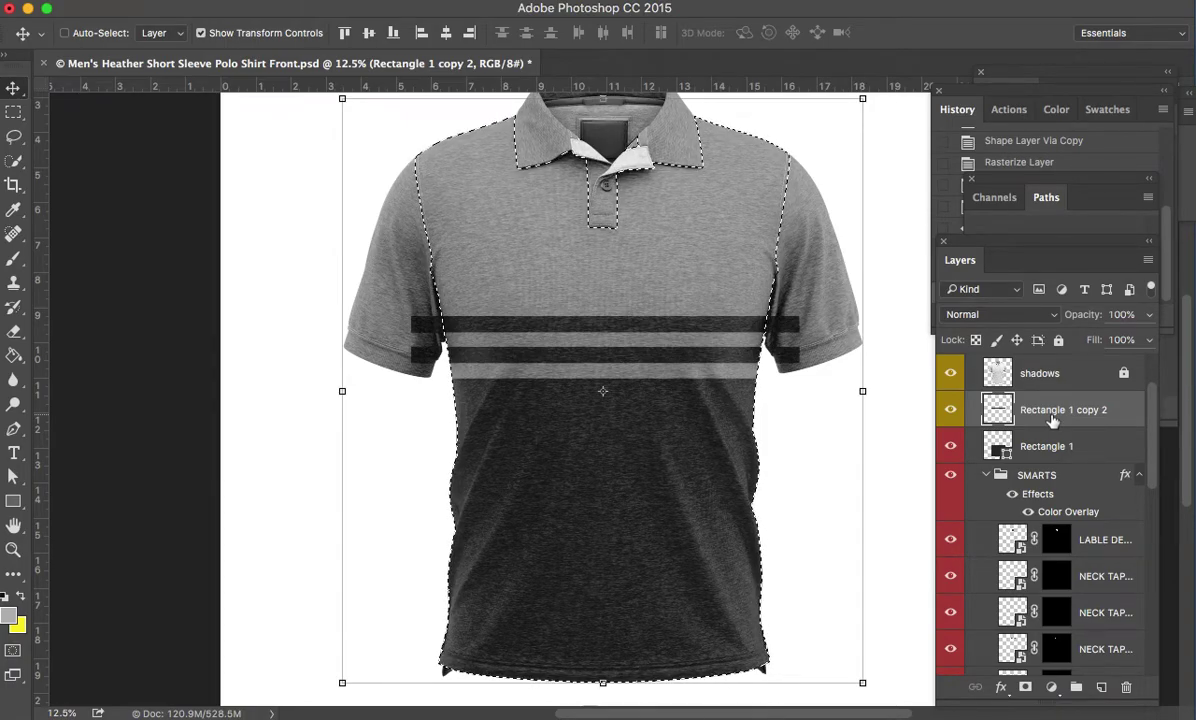
key("super+shift+t")
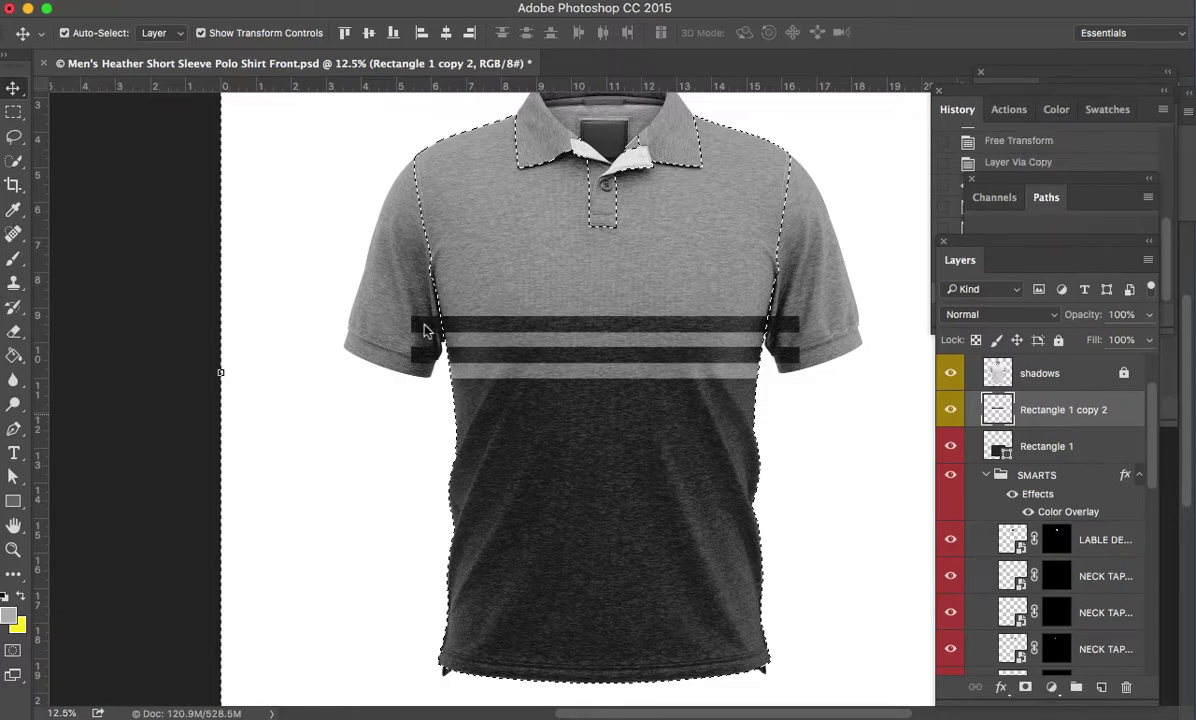
key("super")
left_click_drag(600, 375, 605, 370)
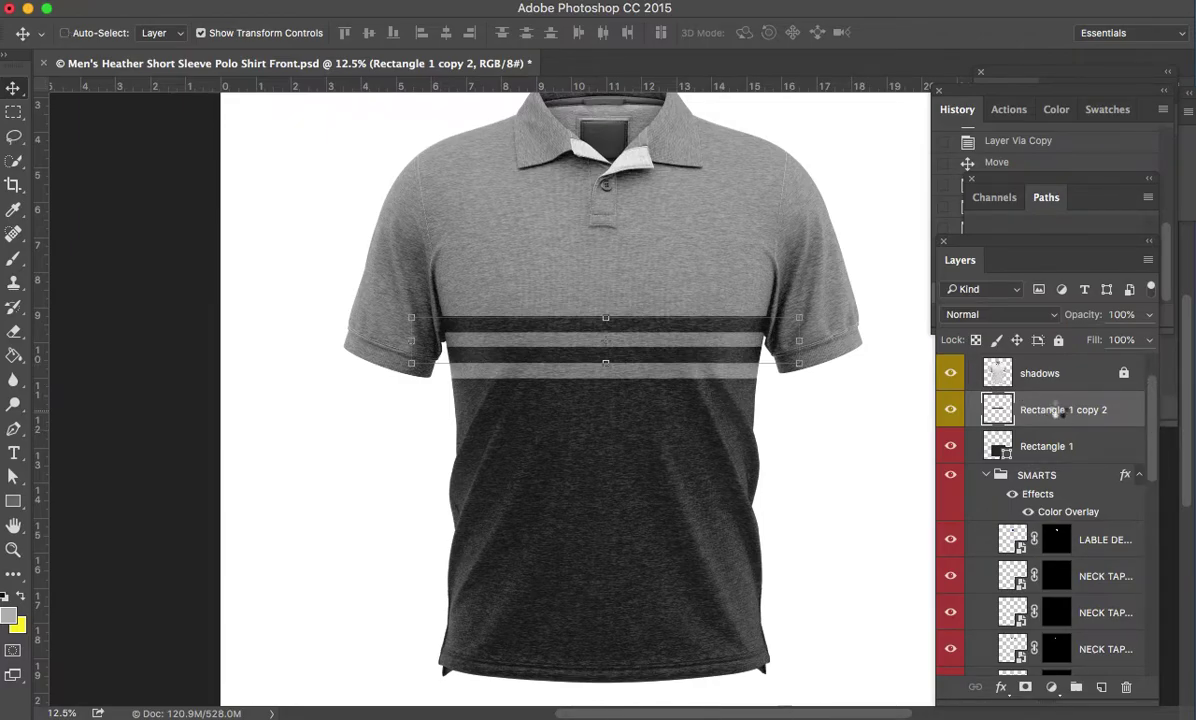
- Duplicate the two-stripe layer, place the copy over the right-hand sleeve and rotate it about -18.8°
key("ctrl+j")
left_click_drag(726, 339, 870, 283)
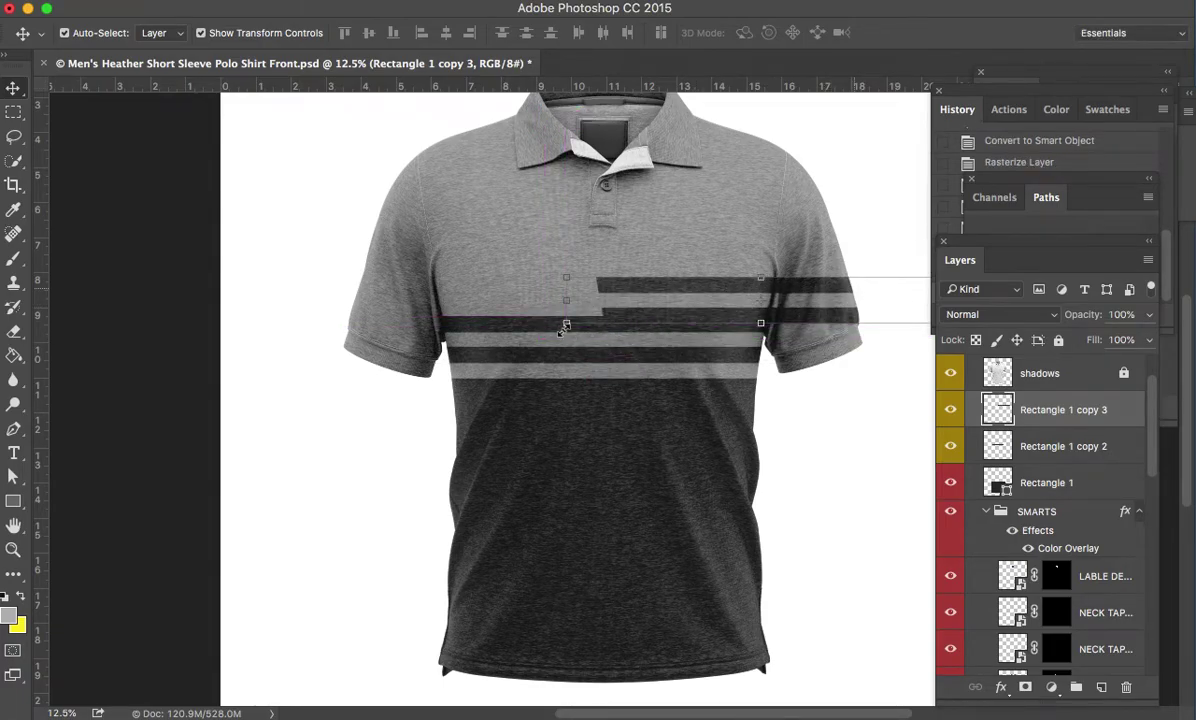
left_click_drag(566, 328, 598, 368)
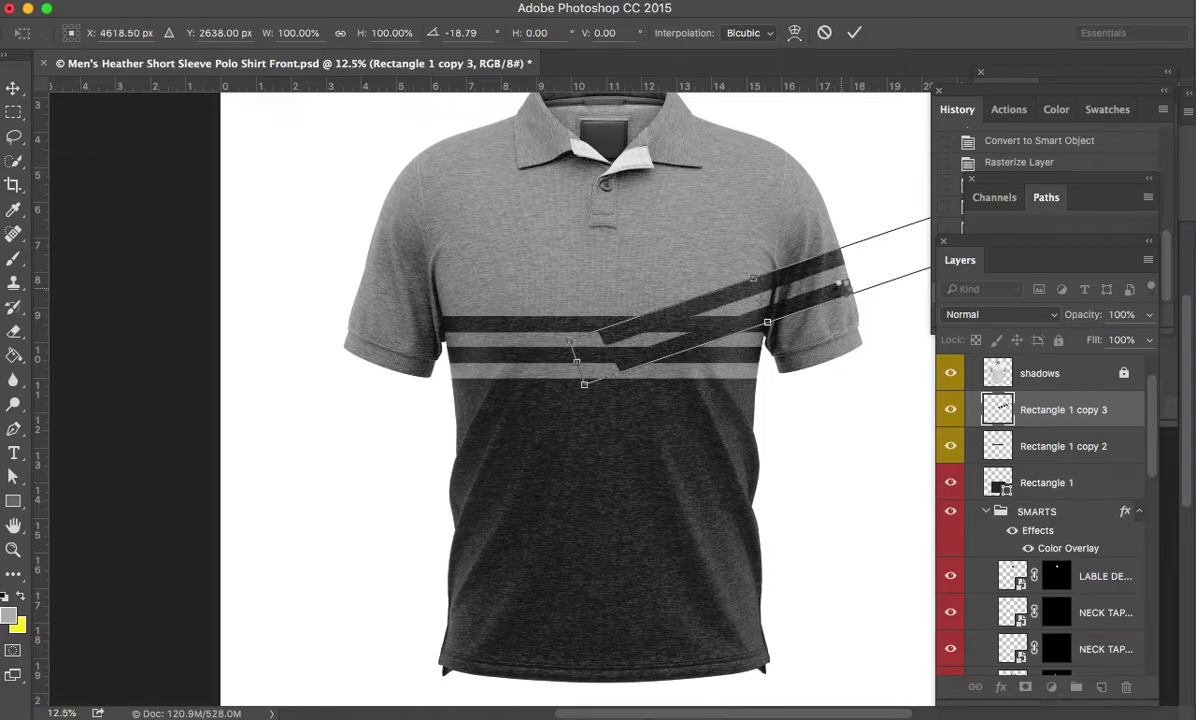
key("Return")
- Clear the angled stripes outside the right-hand sleeve, using that sleeve layer's mask as an inverted selection, and deselect
scroll(1100, 510, "down", 2)
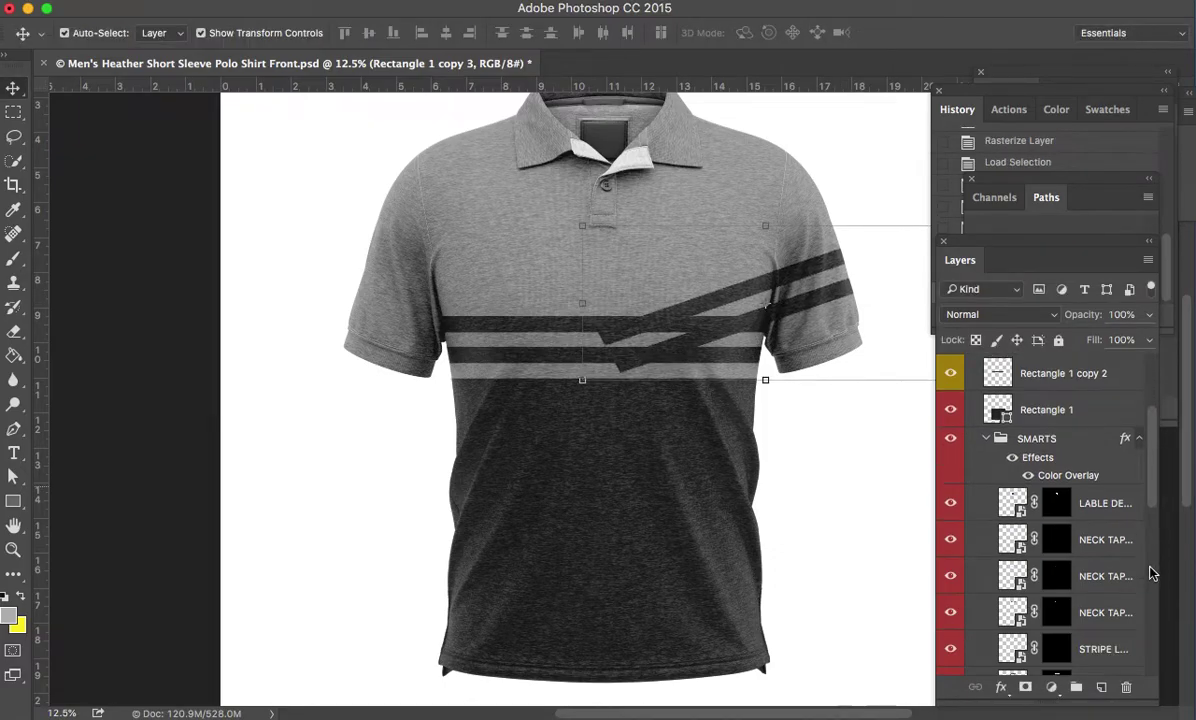
scroll(1150, 560, "down", 5)
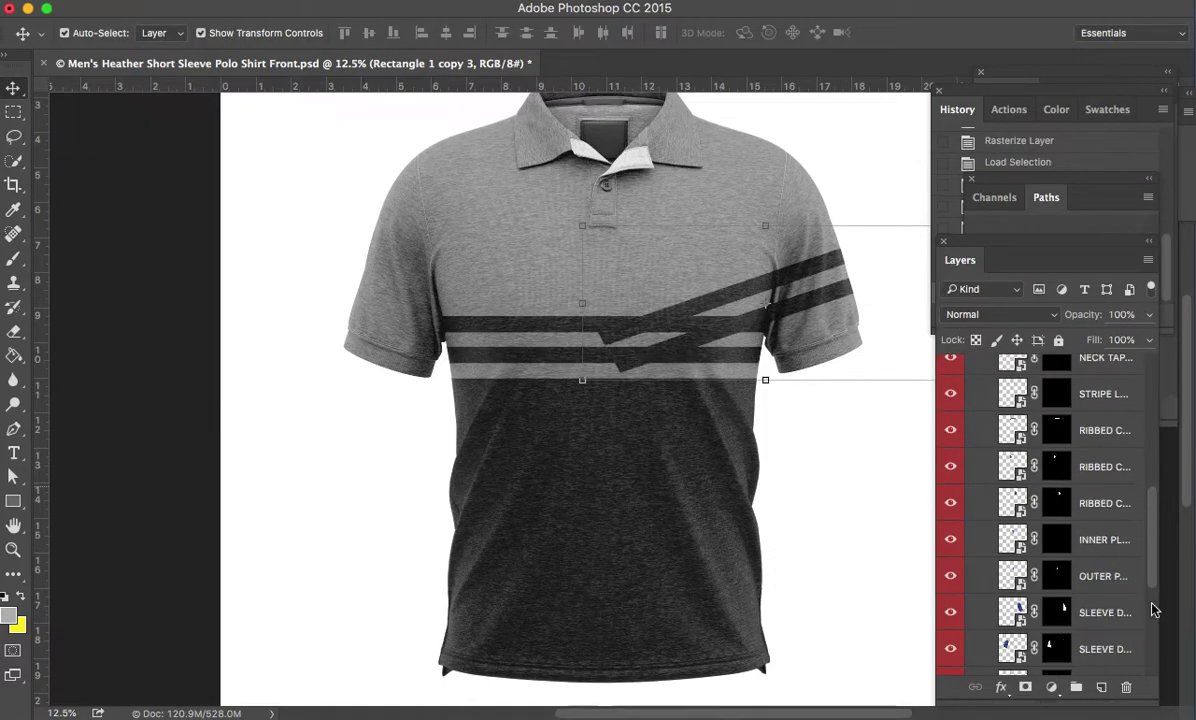
left_click(1065, 613, "ctrl")
key("ctrl+shift+i")
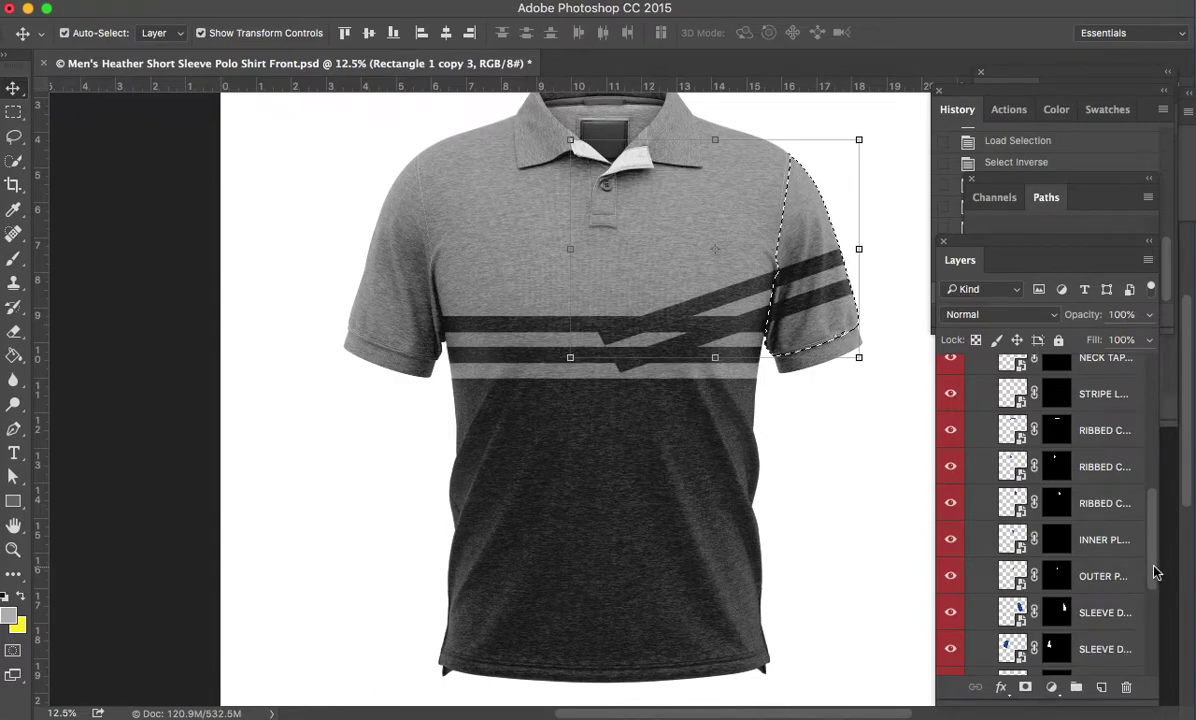
scroll(1143, 408, "up", 5)
scroll(1143, 408, "up", 3)
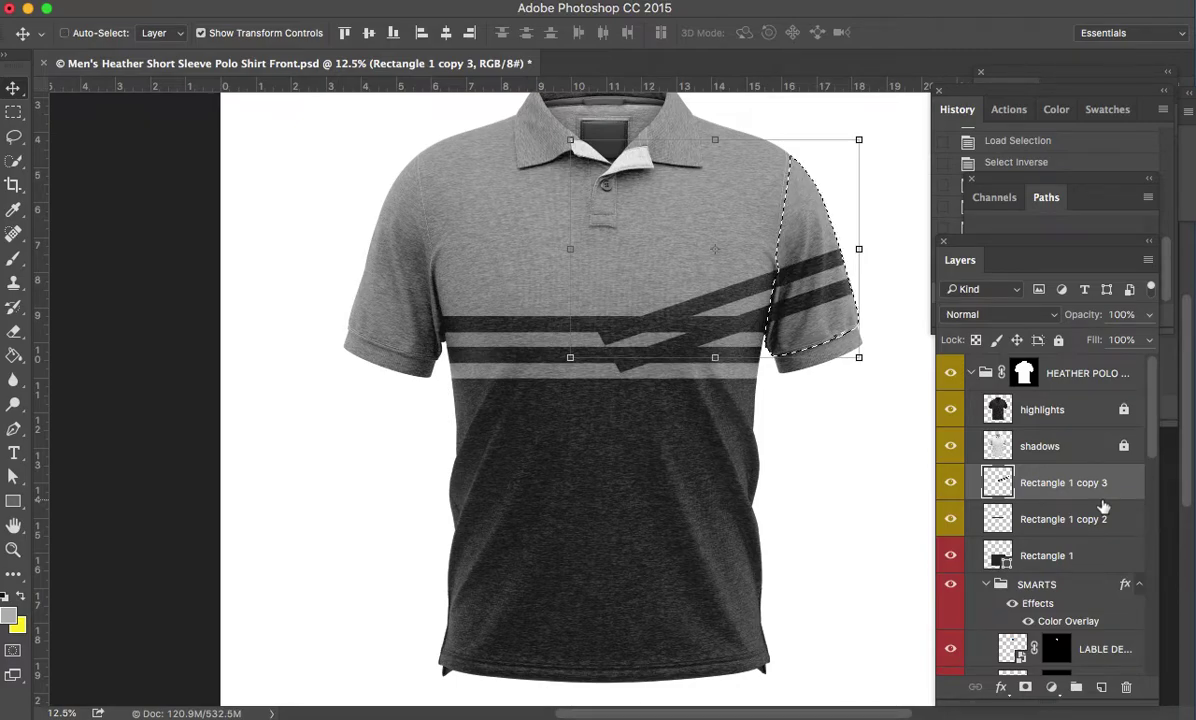
key("ctrl+shift+i")
key("Delete")
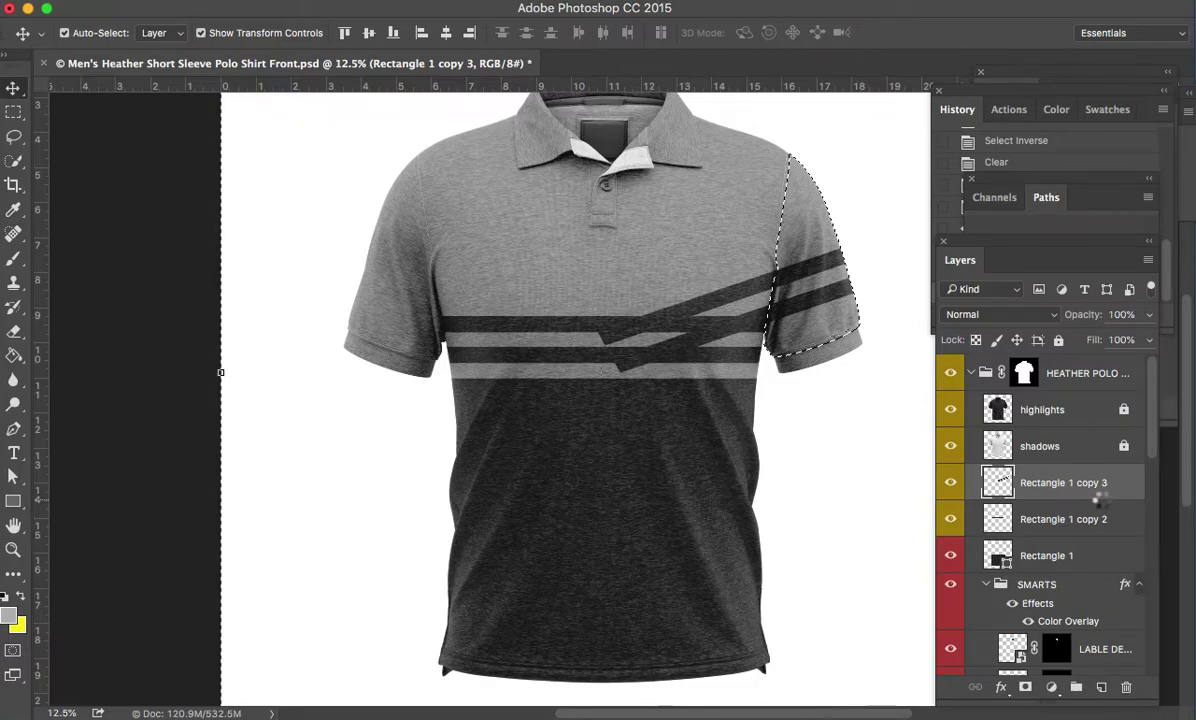
key("ctrl+d")
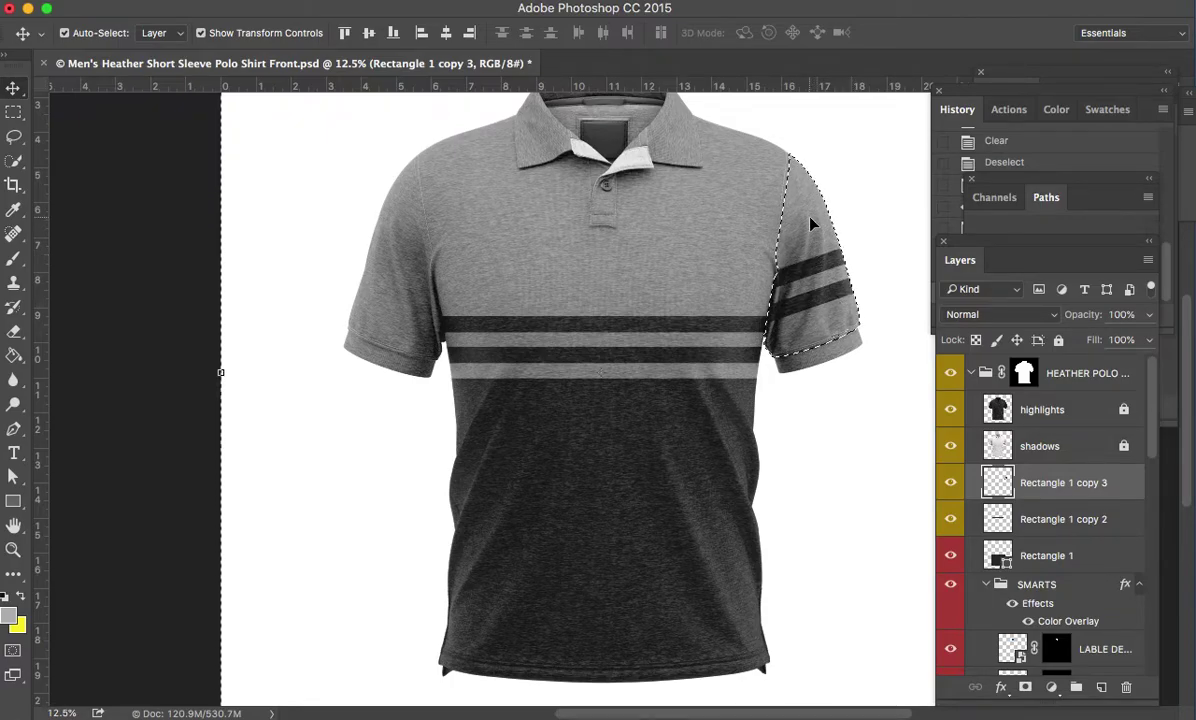
- Place a horizontally flipped copy of the sleeve stripes on the left-hand sleeve and nudge it into alignment
key("ctrl+j")
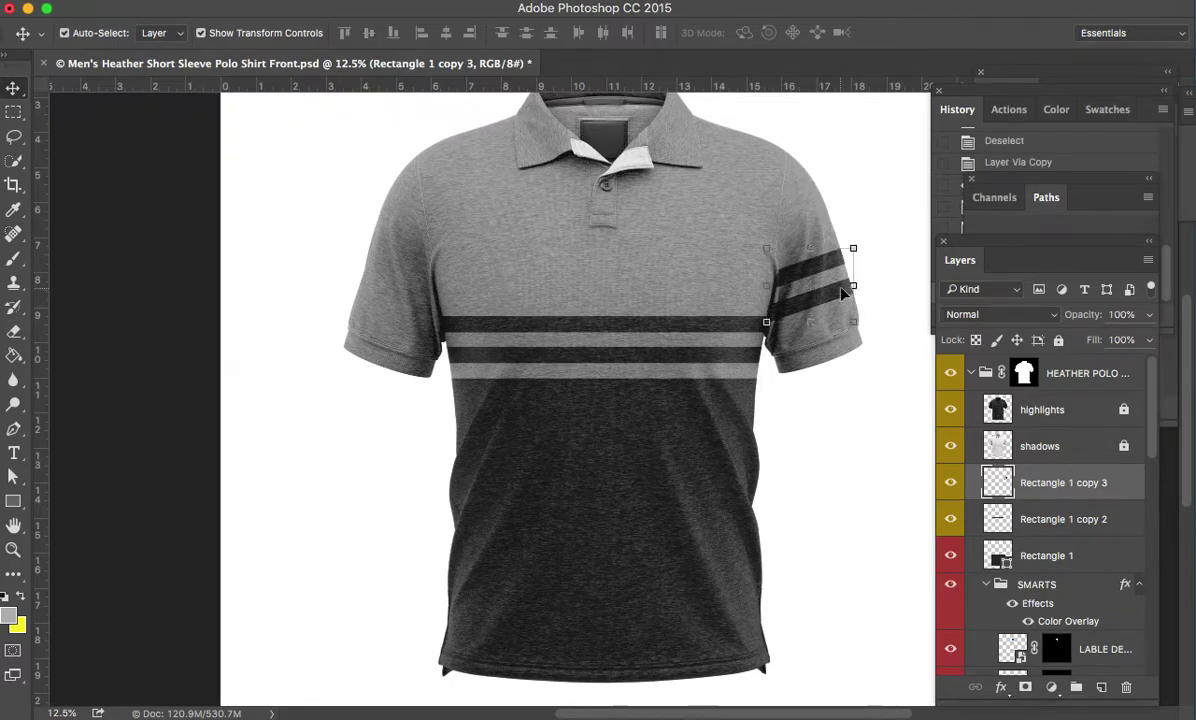
left_click_drag(840, 297, 415, 297, "alt")
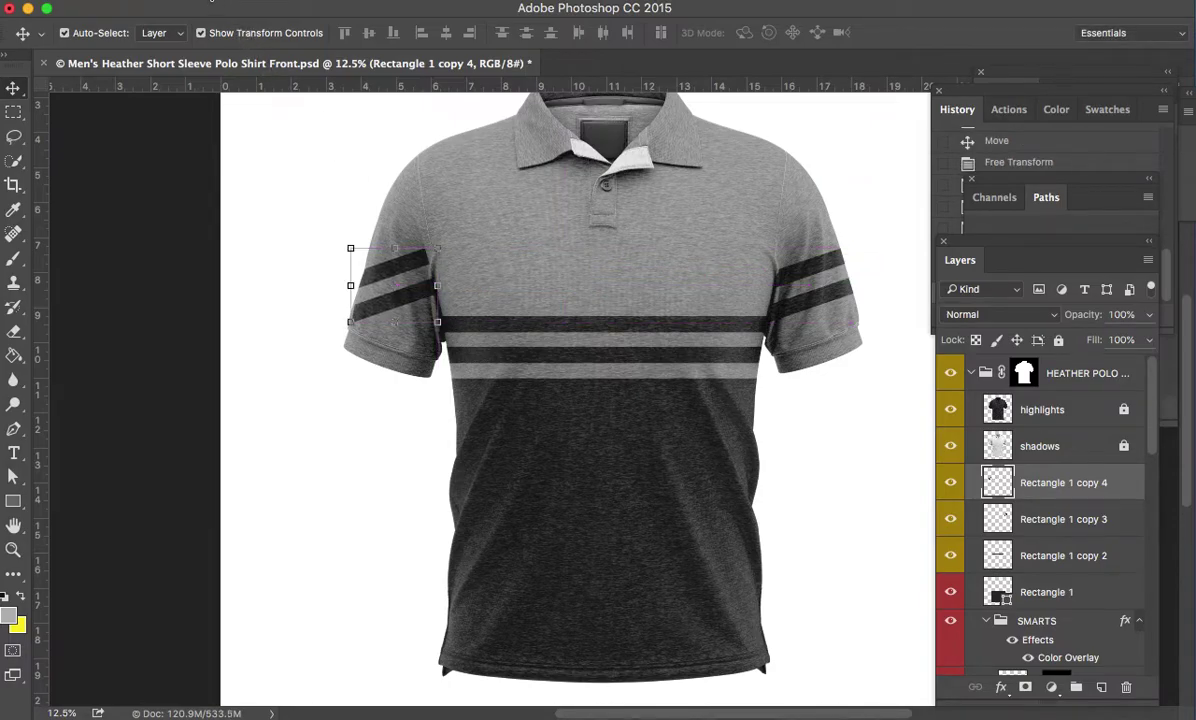
left_click(215, 0)
mouse_move(320, 383)
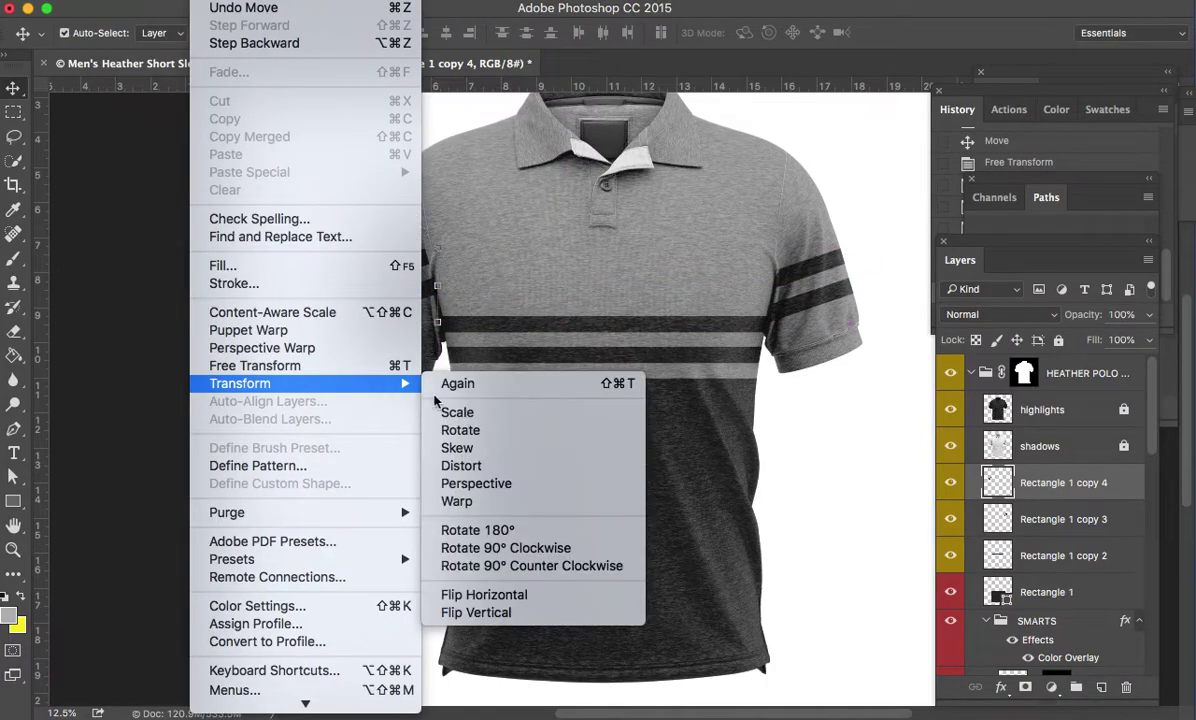
left_click(492, 596)
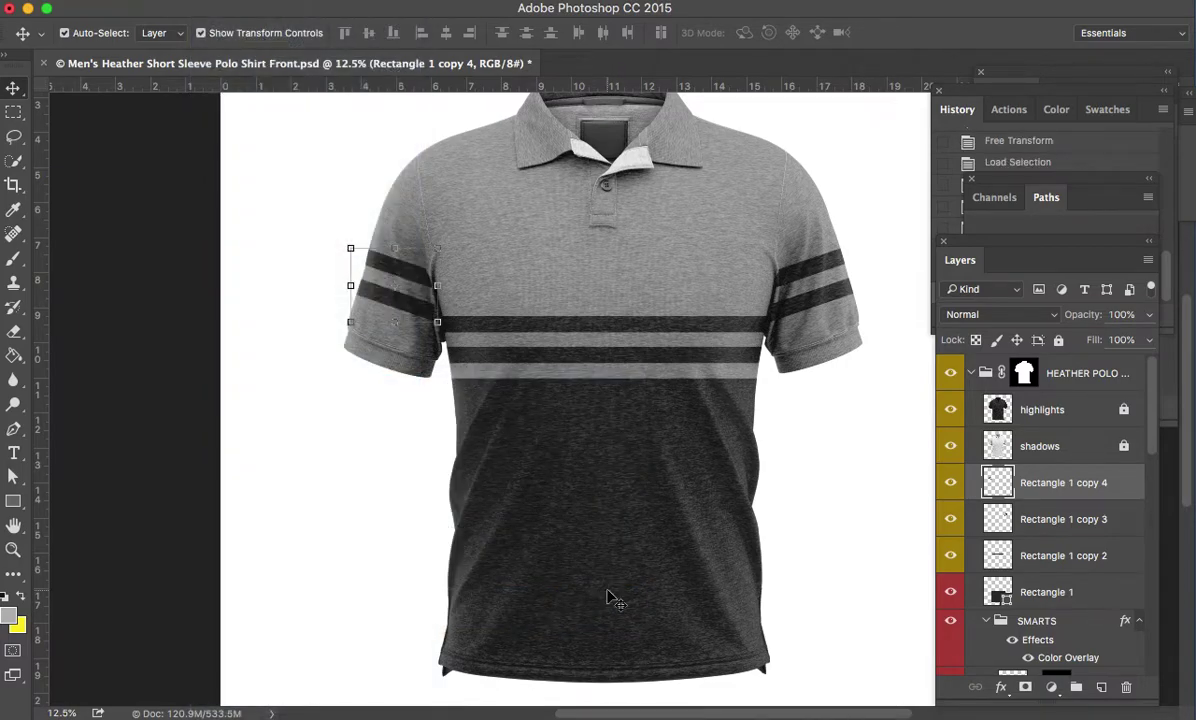
key("super+shift+i")
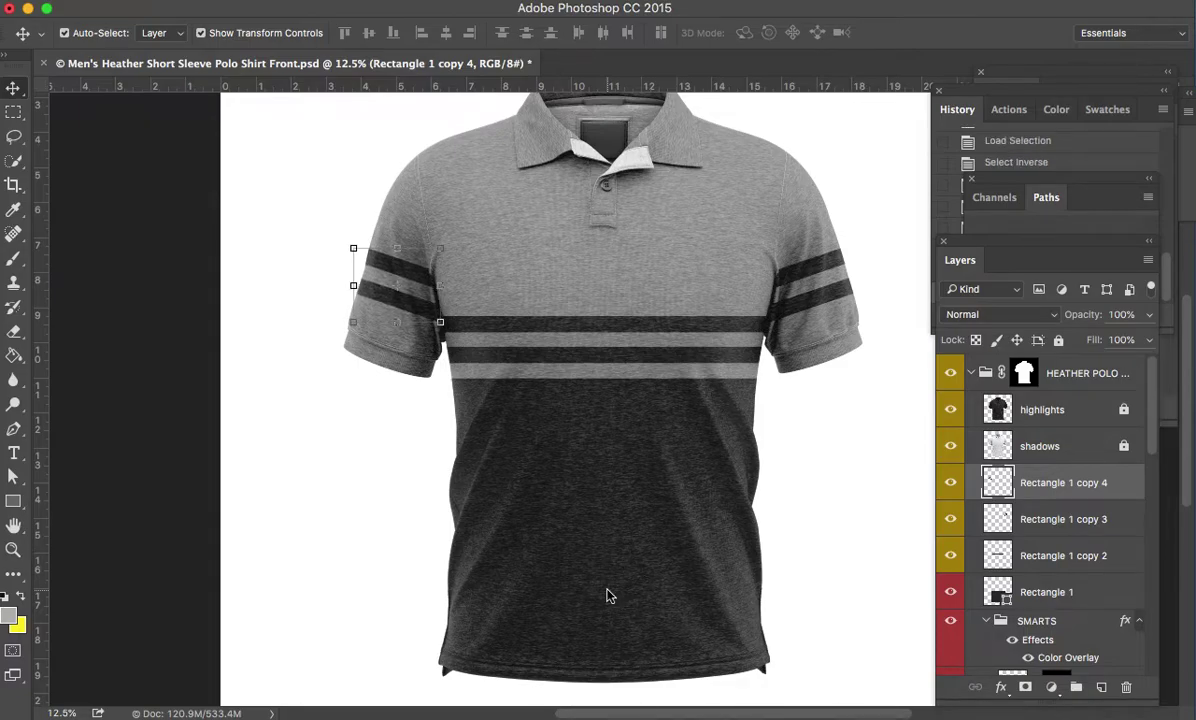
key("shift+Right")
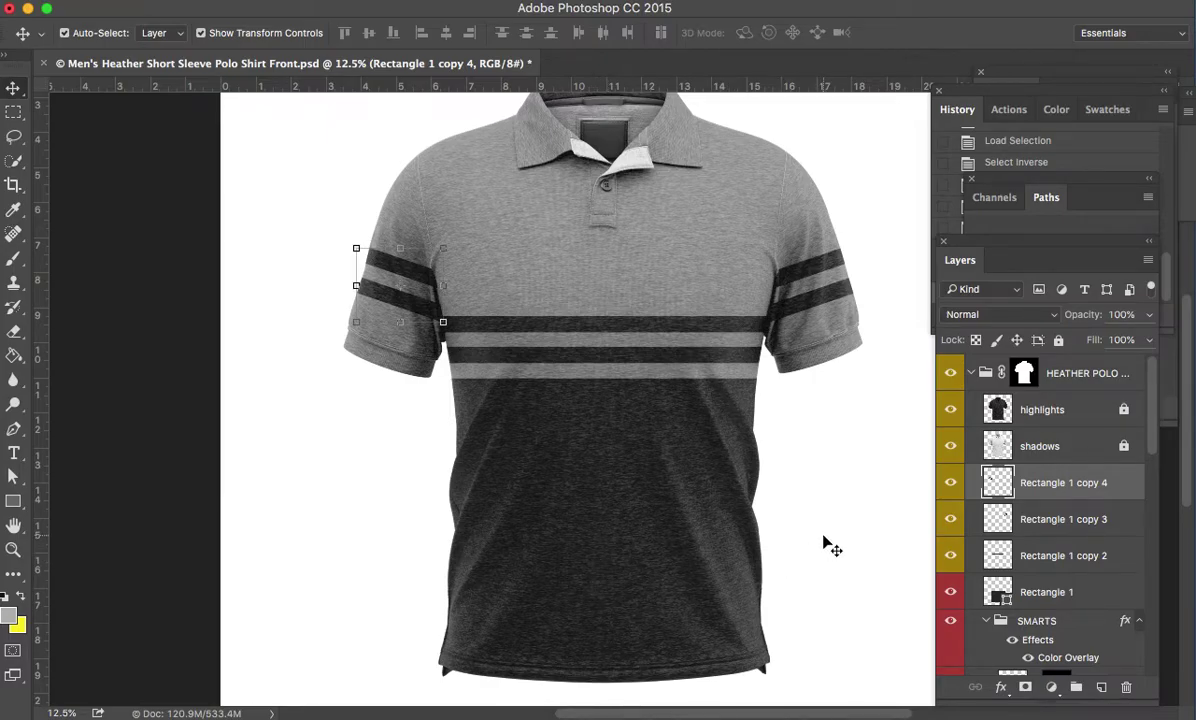
- Change the FULL COLOR fill layer to the grey #959595
left_click(633, 168, "super")
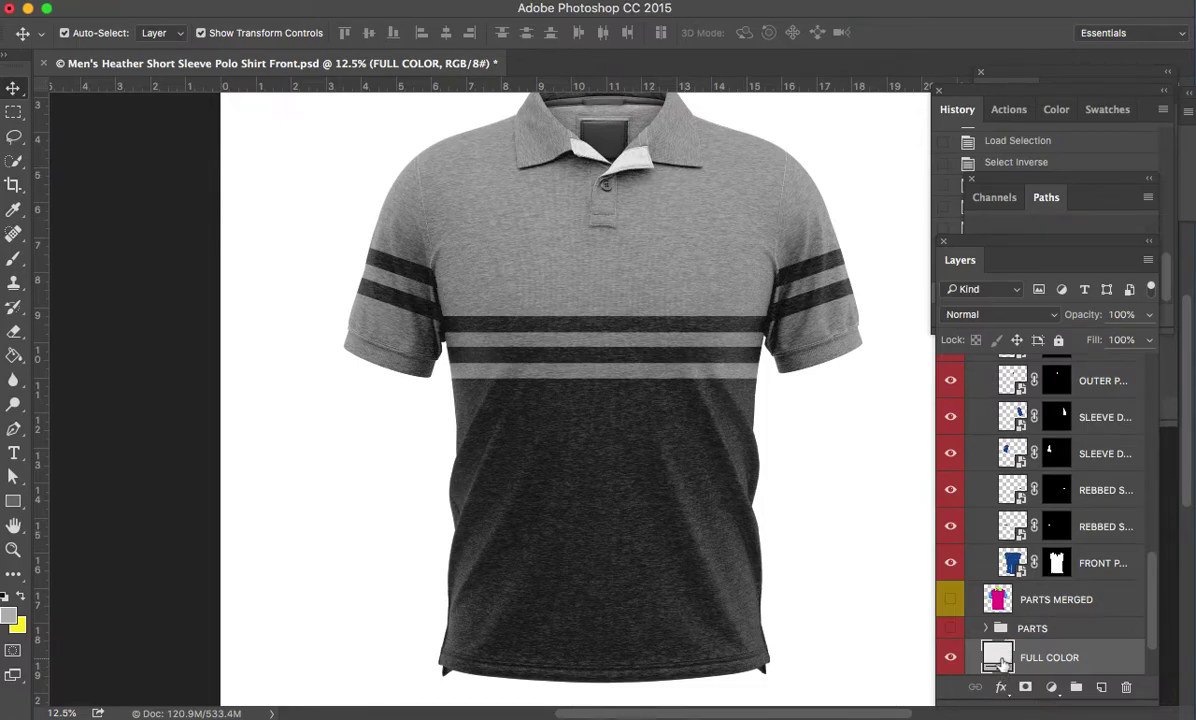
double_click(1000, 660)
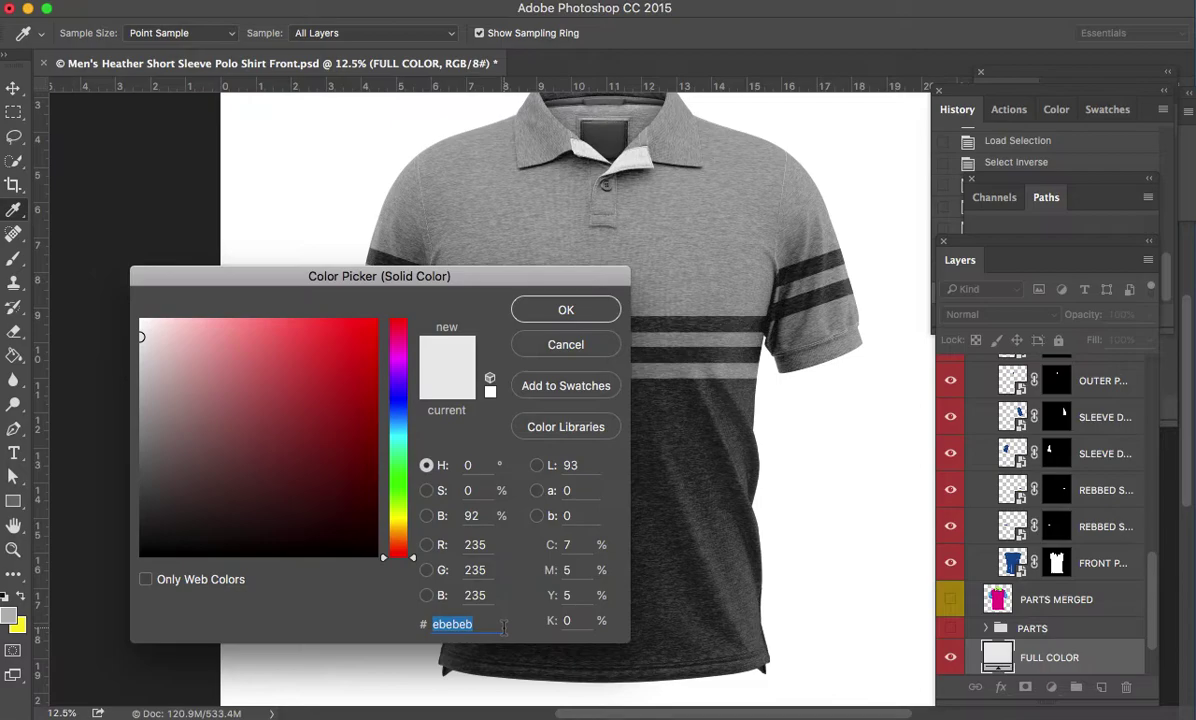
type("959595")
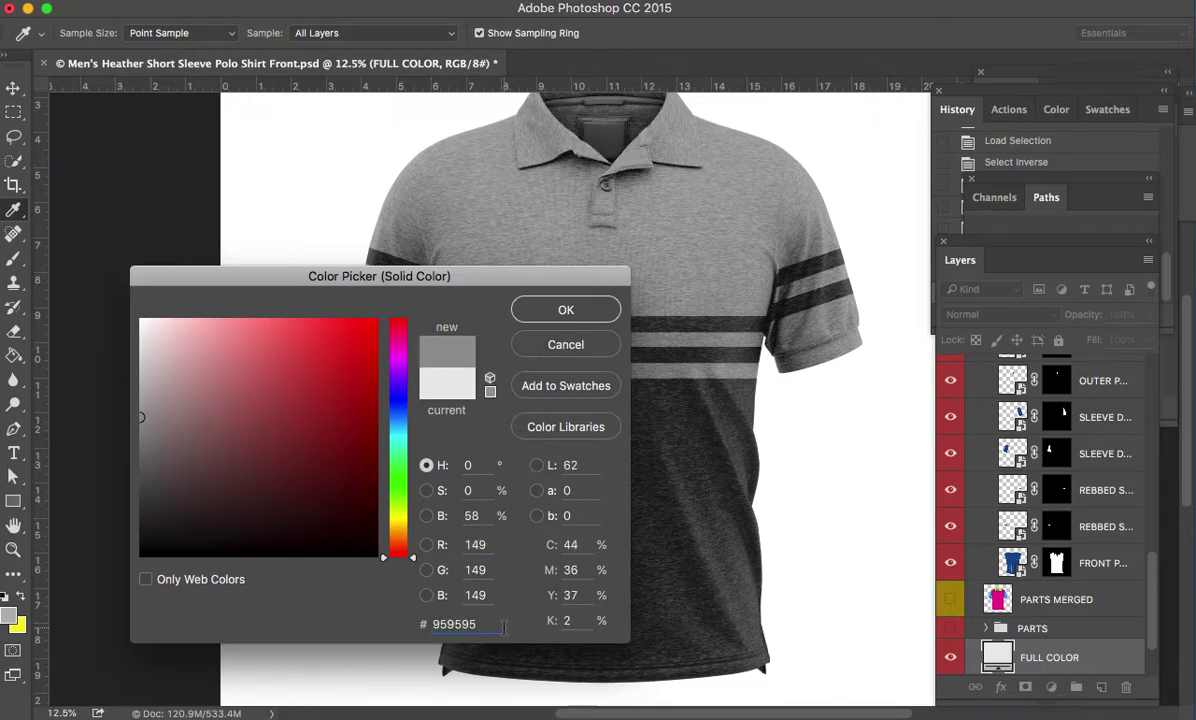
left_click(575, 313)
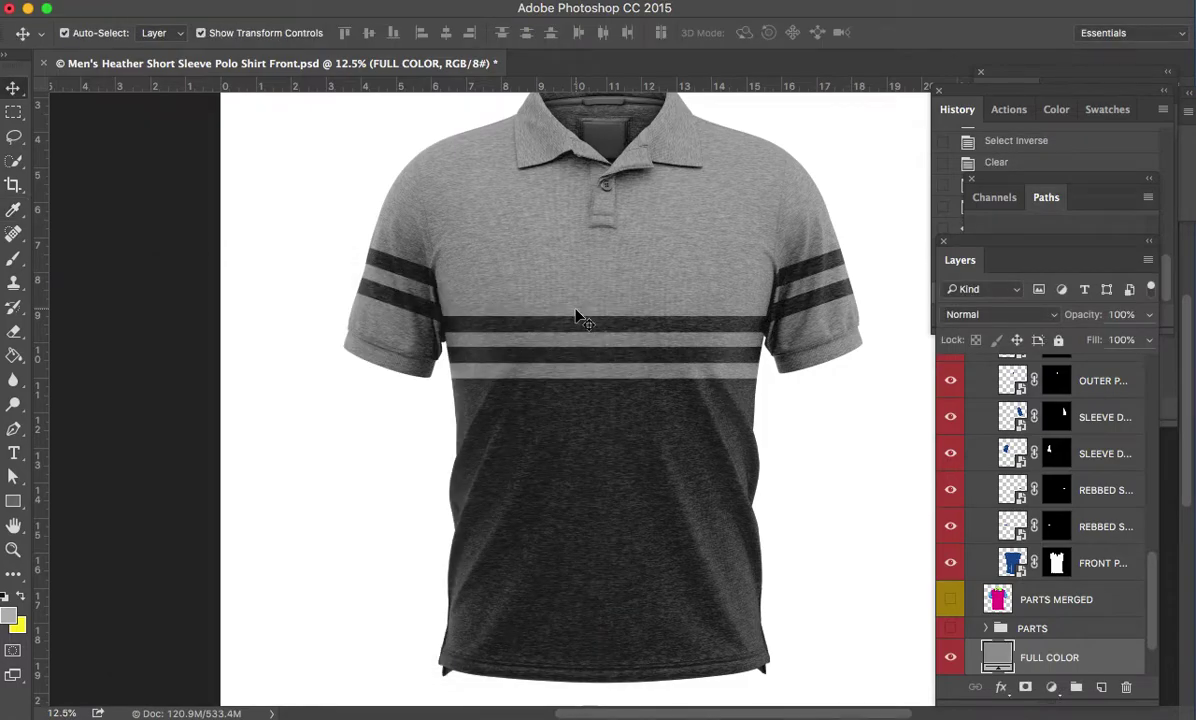
scroll(577, 316, "down", 2)
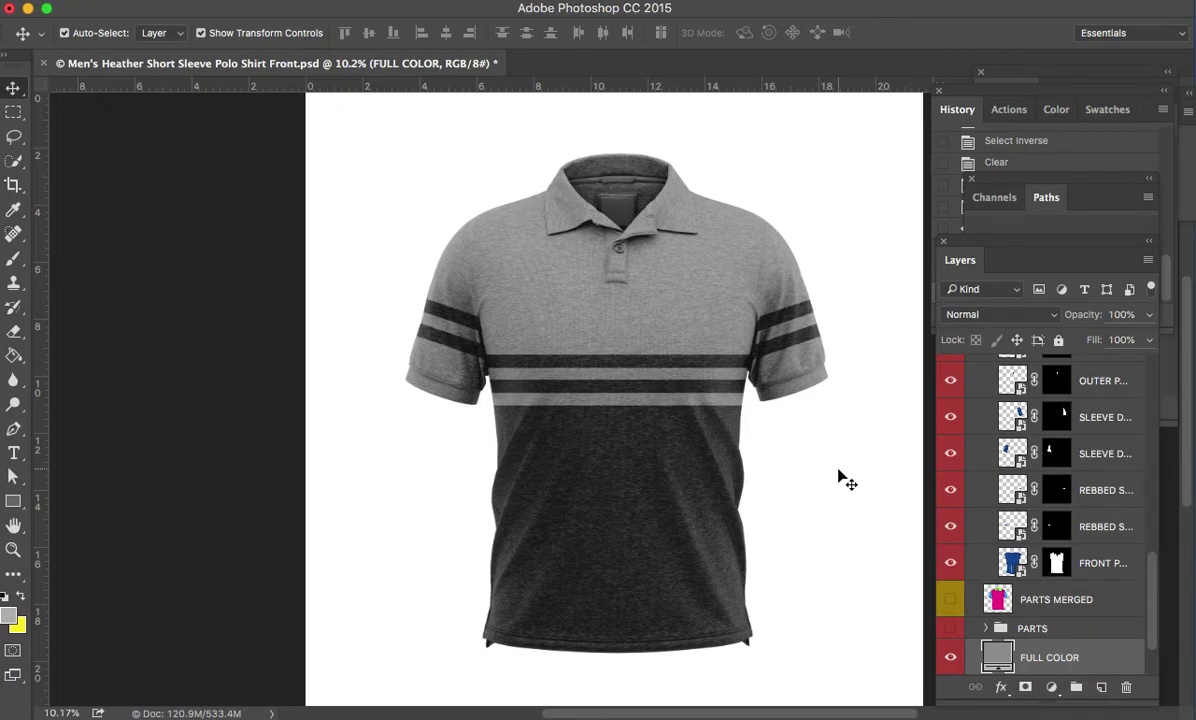
key("z")
left_click(590, 257)
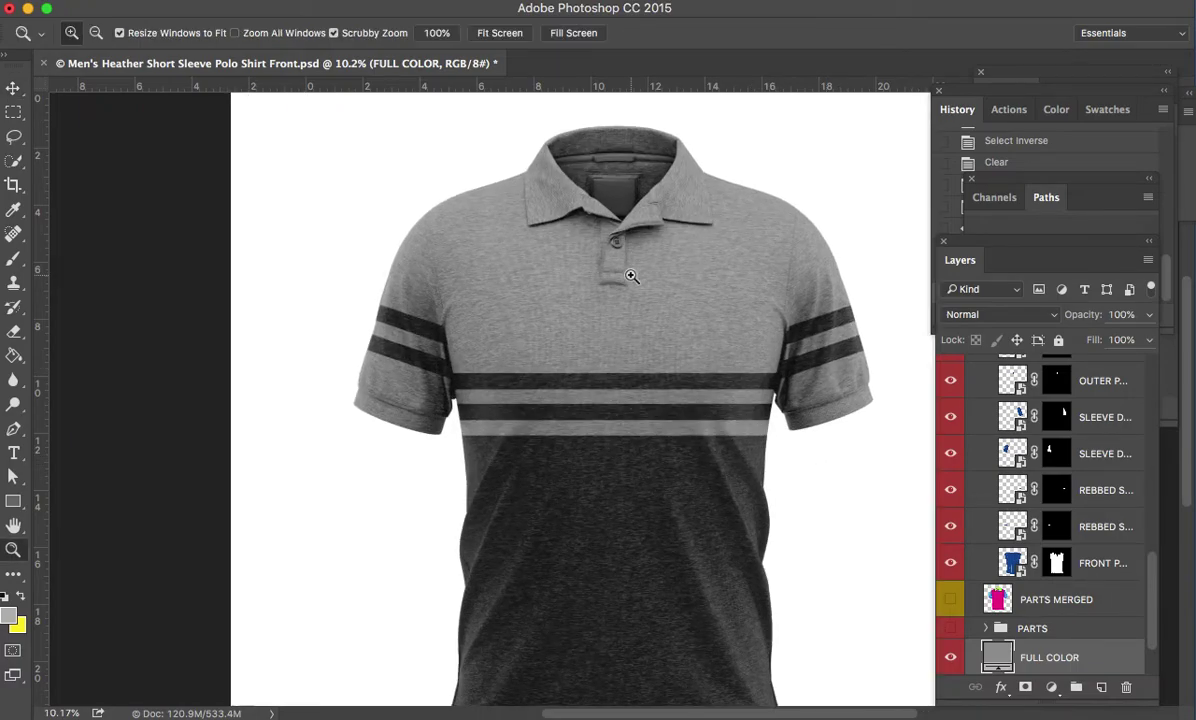